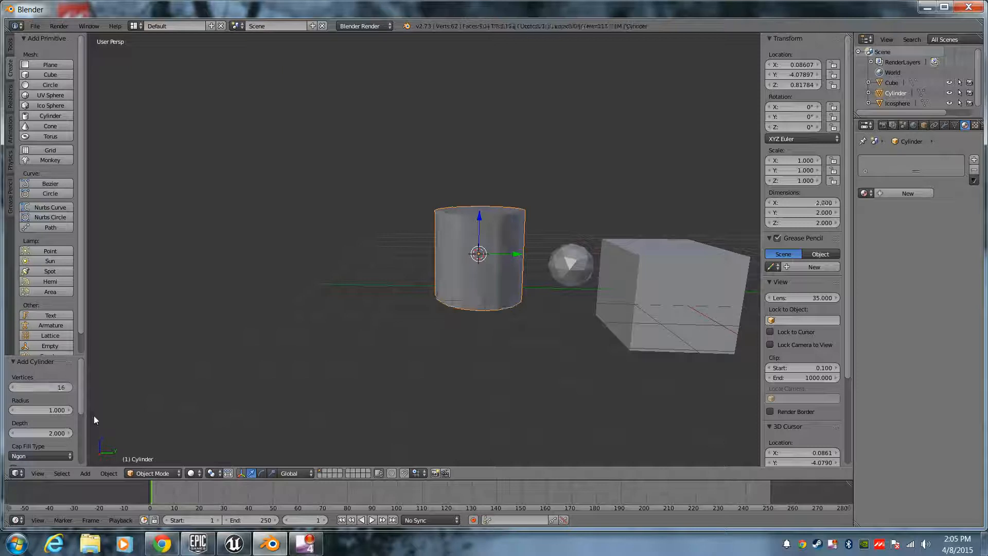
Step: Select the cube, icosphere and cylinder in turn and compare which of them have a material assigned
middle_click_drag(289, 373, 462, 289)
right_click(462, 289)
right_click(508, 280)
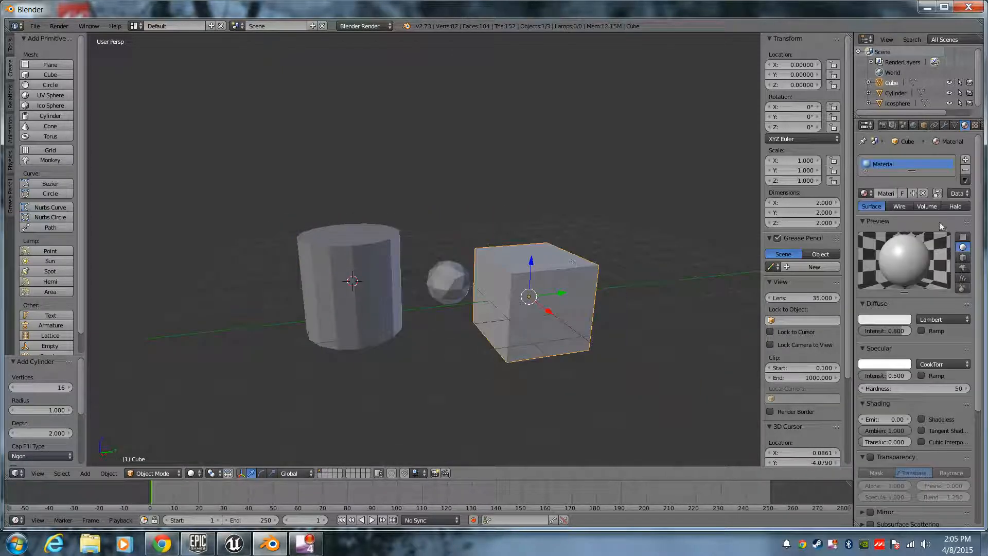
right_click(447, 277)
right_click(356, 305)
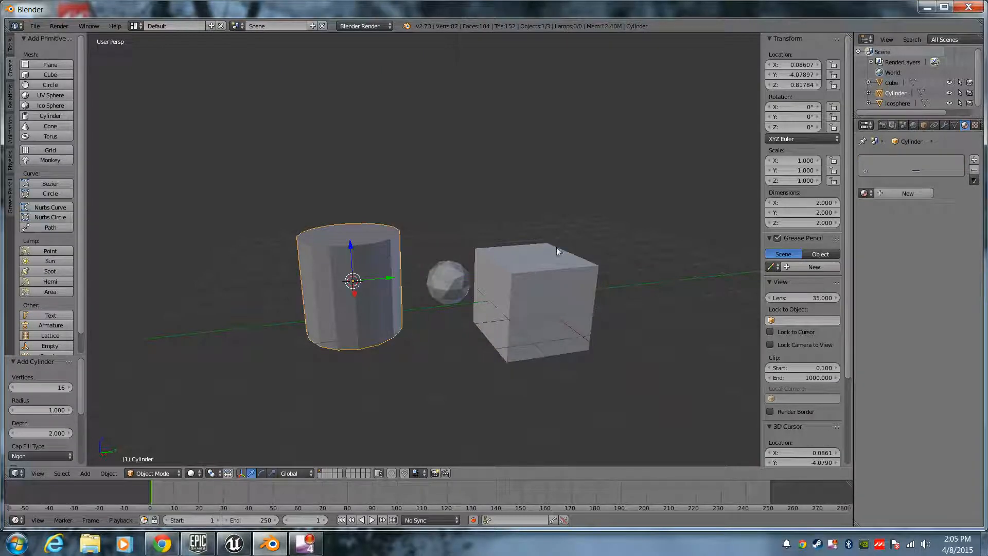
right_click(556, 319)
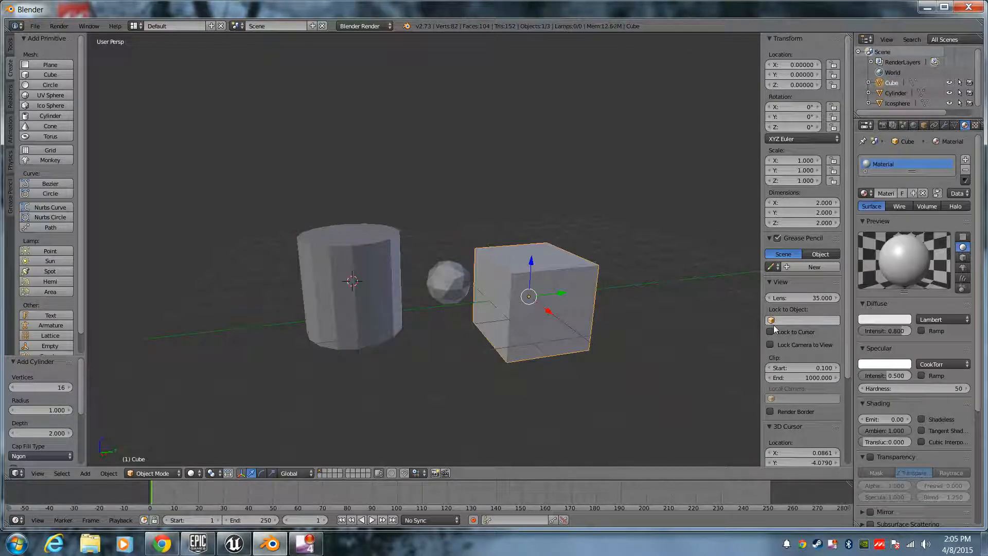
middle_click_drag(560, 401, 532, 463)
right_click(417, 320)
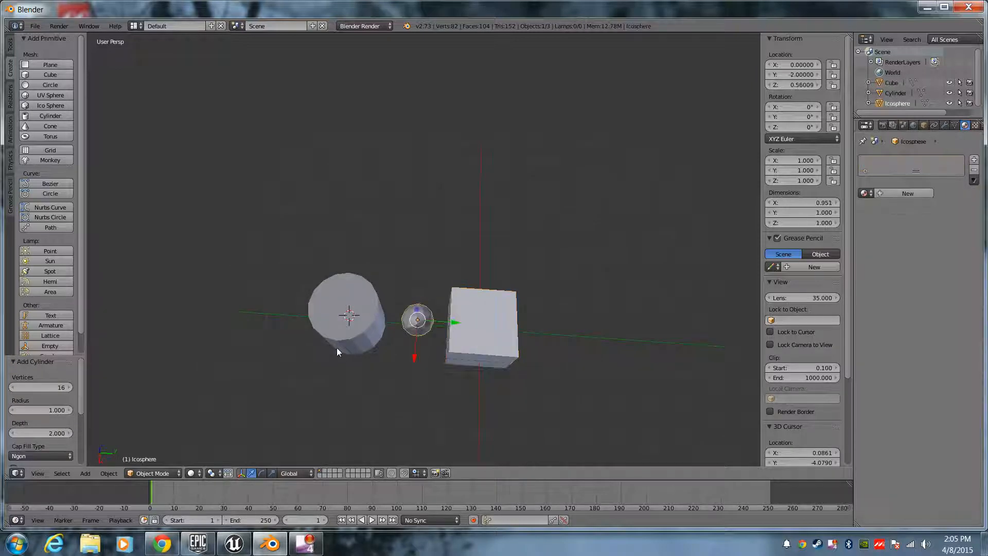
right_click(341, 329)
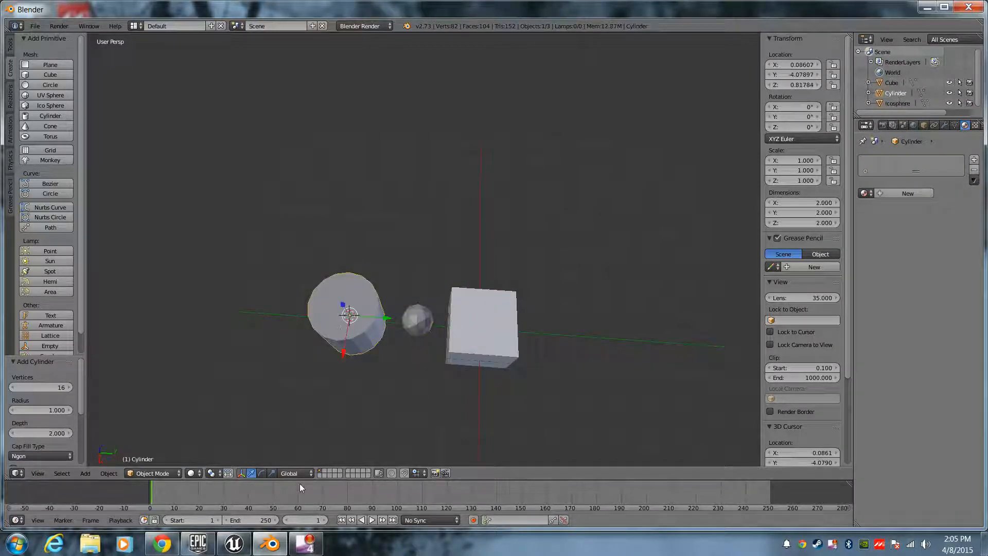
right_click(488, 329)
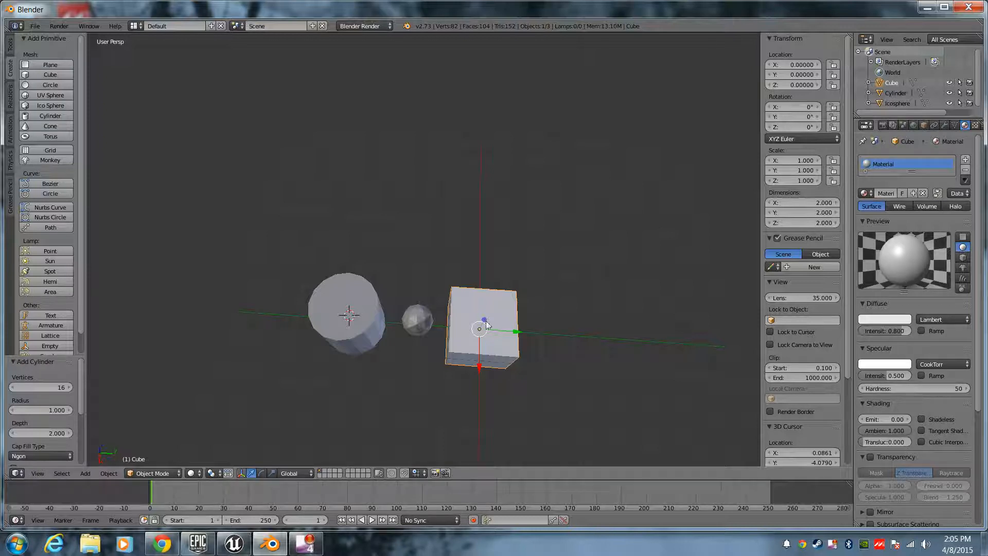
middle_click_drag(358, 322, 427, 350)
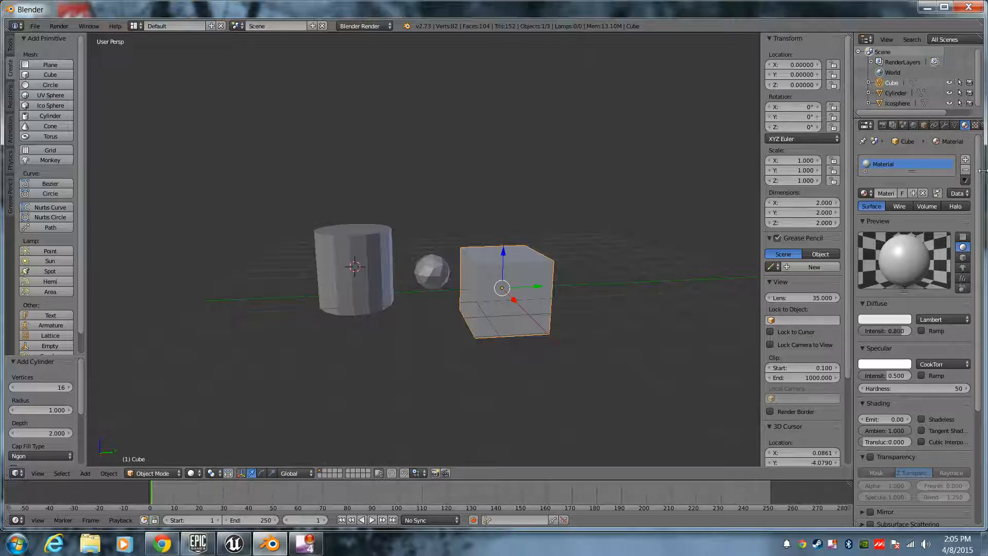
Step: Clear the cube's material slot, trying out an empty slot and a new material and removing each again
left_click(966, 171)
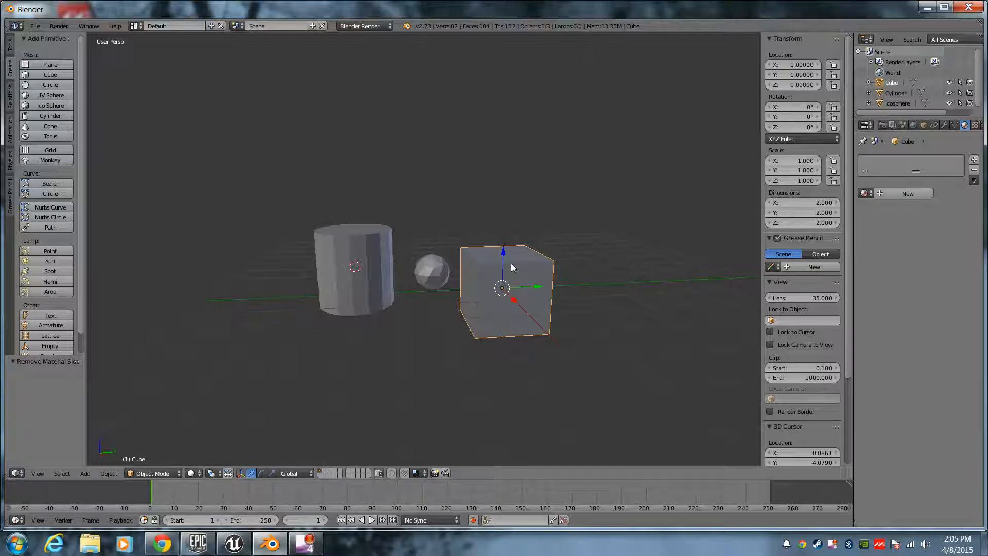
left_click(974, 159)
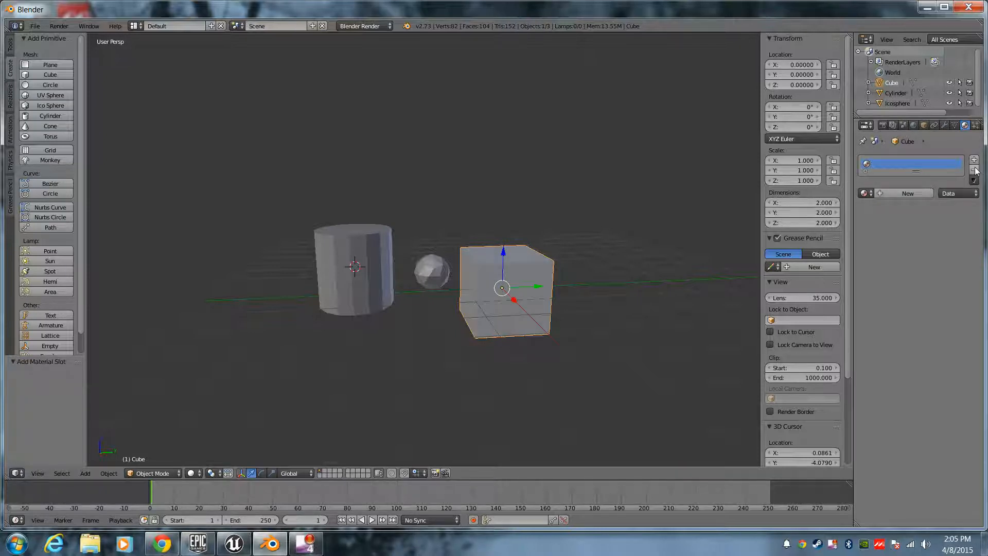
left_click(974, 171)
left_click(911, 193)
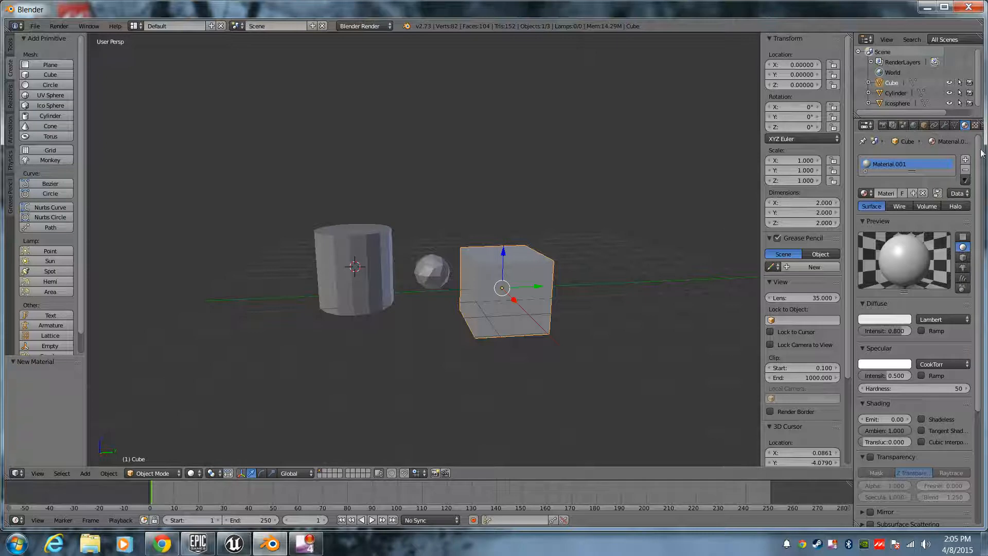
left_click(966, 170)
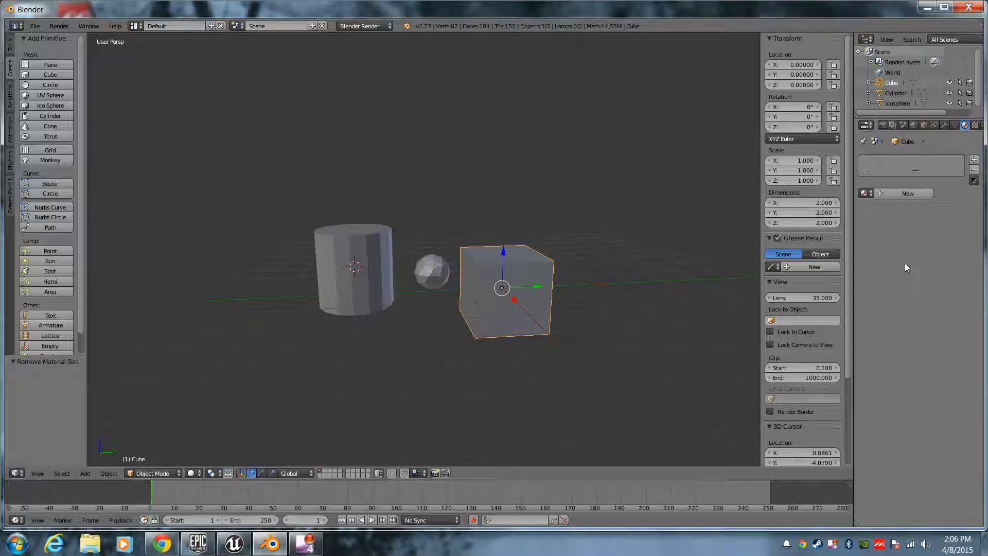
Step: Create a new material for the cube
middle_click_drag(410, 189, 460, 309)
middle_click_drag(450, 383, 468, 324)
middle_click_drag(499, 267, 569, 273)
middle_click_drag(474, 293, 425, 196)
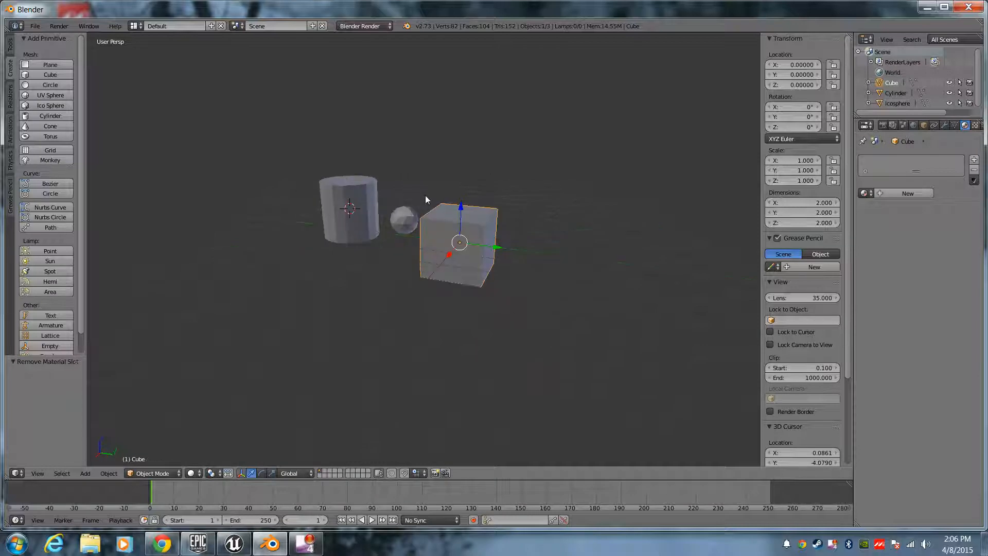
left_click(901, 193)
middle_click_drag(429, 305, 338, 300)
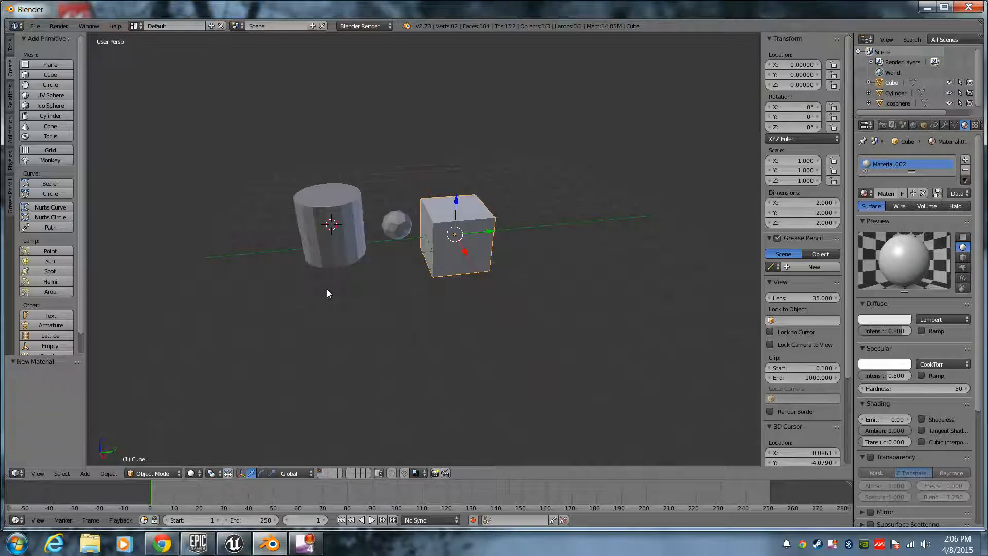
Step: Stack the icosphere on top of the cube and the cylinder above the icosphere
right_click(408, 234)
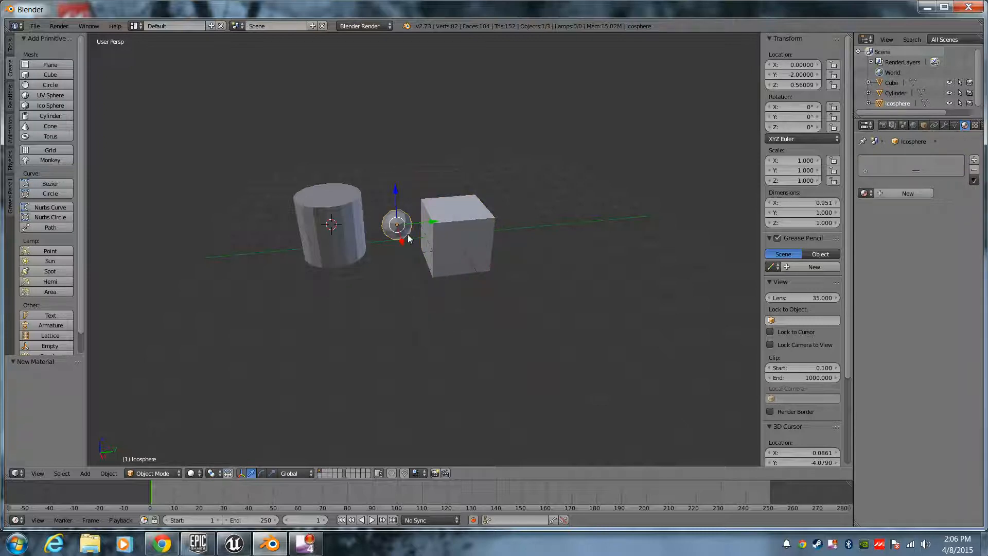
left_click_drag(434, 221, 461, 154)
right_click(333, 234)
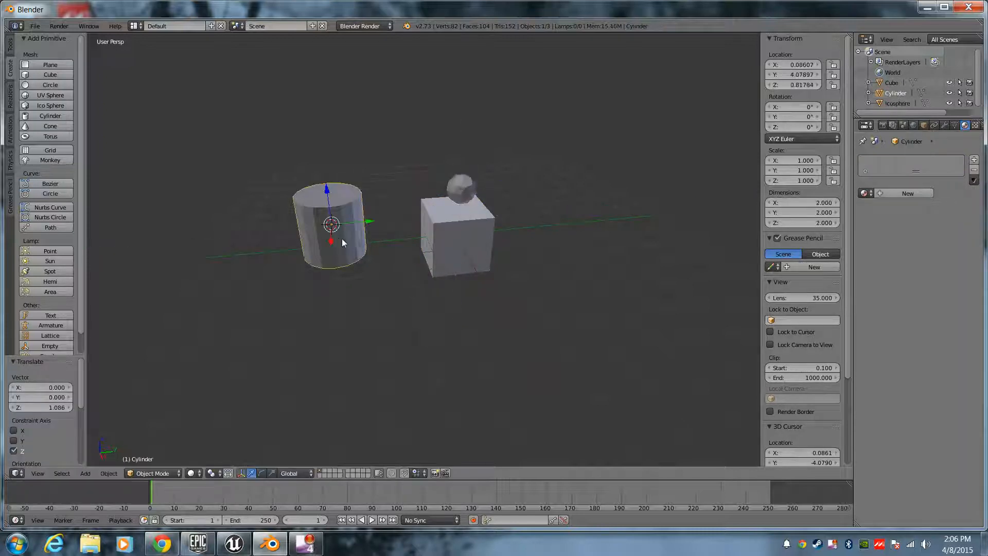
left_click_drag(374, 223, 487, 214)
left_click_drag(448, 186, 458, 104)
middle_click_drag(500, 231, 499, 210)
left_click_drag(443, 106, 443, 97)
middle_click_drag(539, 196, 375, 302)
Step: Open the cylinder in edit mode, switch to face selection, and return to object mode
key("Tab")
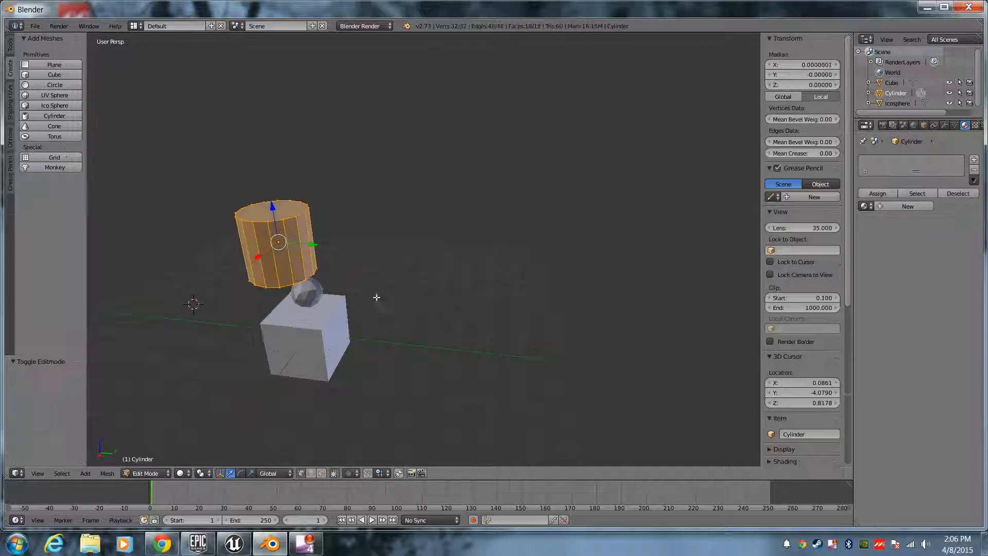
middle_click_drag(375, 349, 497, 389)
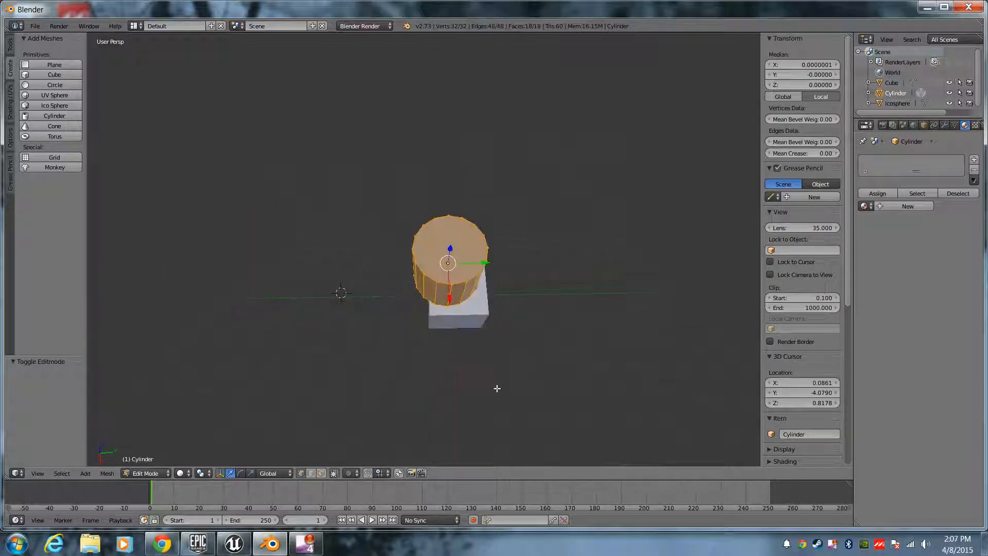
left_click(321, 473)
middle_click_drag(452, 430, 455, 385)
middle_click_drag(463, 309, 474, 304)
middle_click_drag(467, 344, 473, 251)
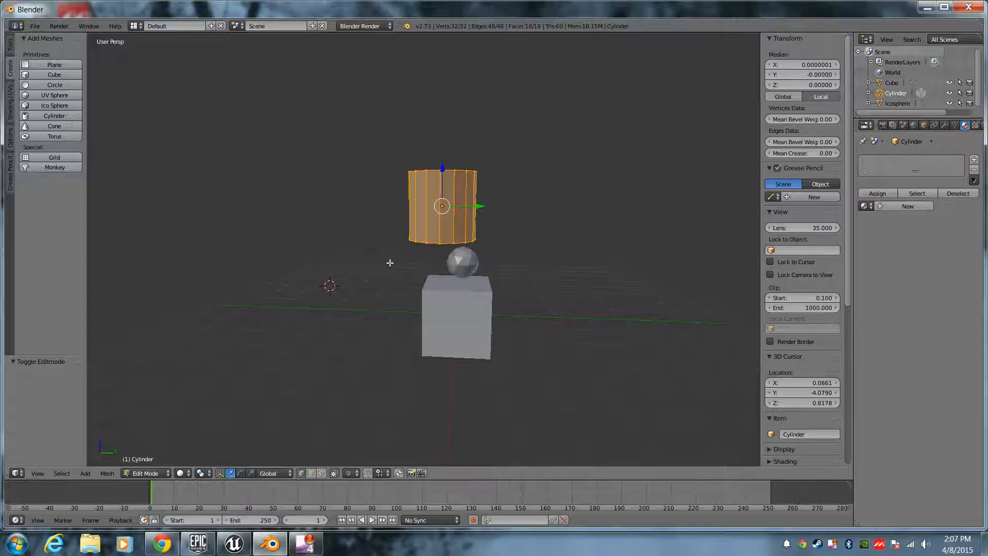
key("Tab")
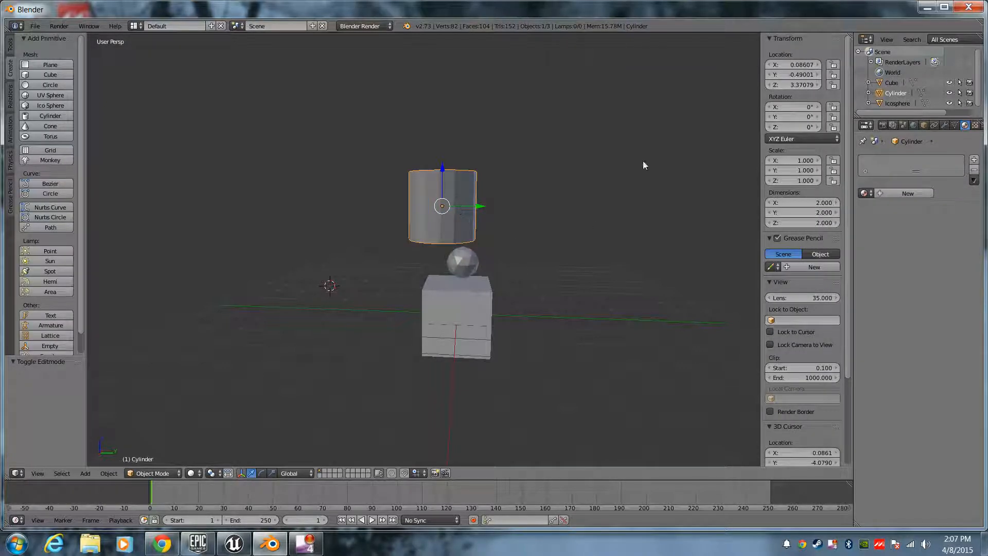
Step: Set the cylinder's location to X 0, Y -0.5 and Z 4
left_click(800, 66)
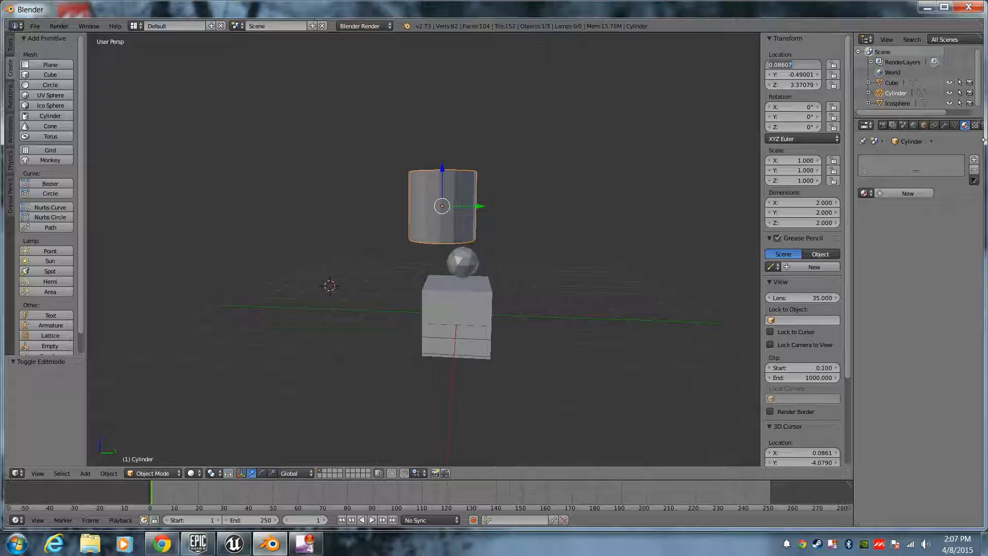
type("0")
key("Tab")
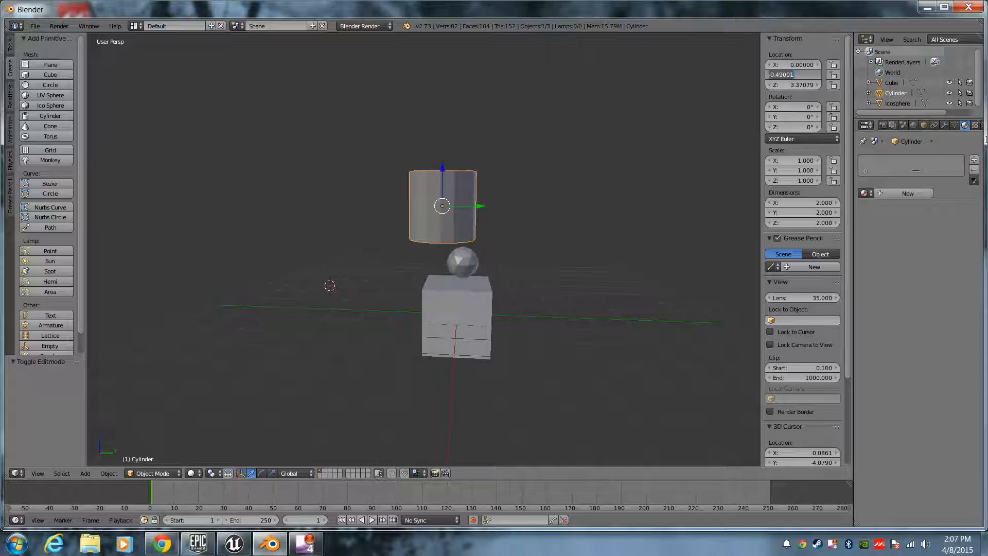
key("BackSpace")
type("-0.5")
key("Return")
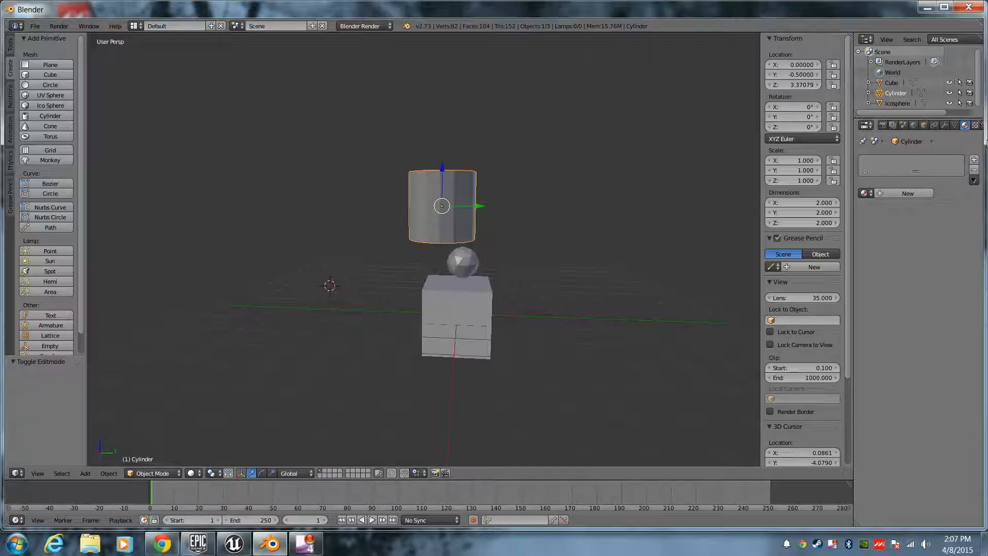
middle_click_drag(569, 223, 353, 168)
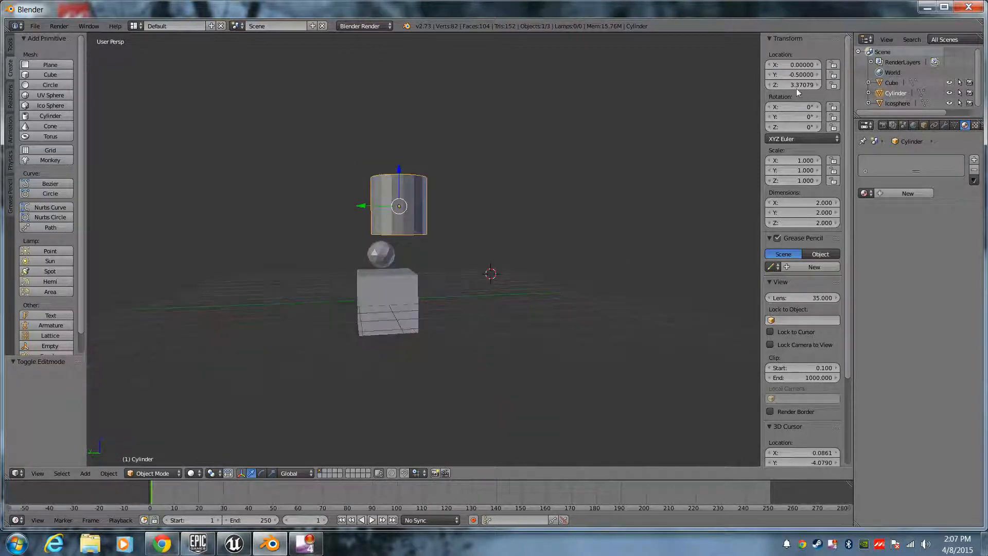
type("4")
key("Return")
Step: Adjust the cylinder's Y location so it is centred above the cube
middle_click_drag(679, 346, 437, 341)
middle_click_drag(389, 201, 460, 194, "shift")
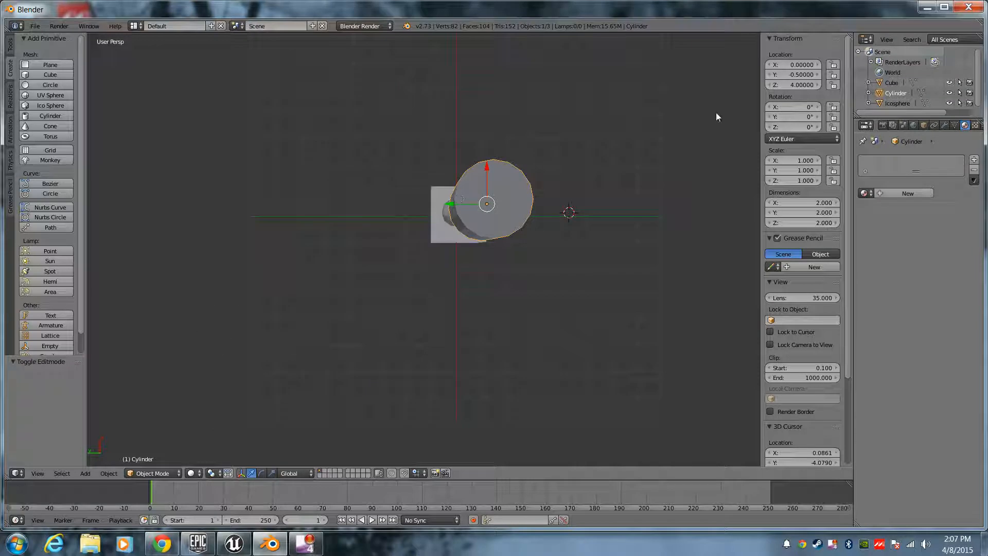
type("0.15593")
key("Return")
middle_click_drag(542, 330, 510, 228)
Step: Set the icosphere's location to Z 2 and Y 0
right_click(470, 230)
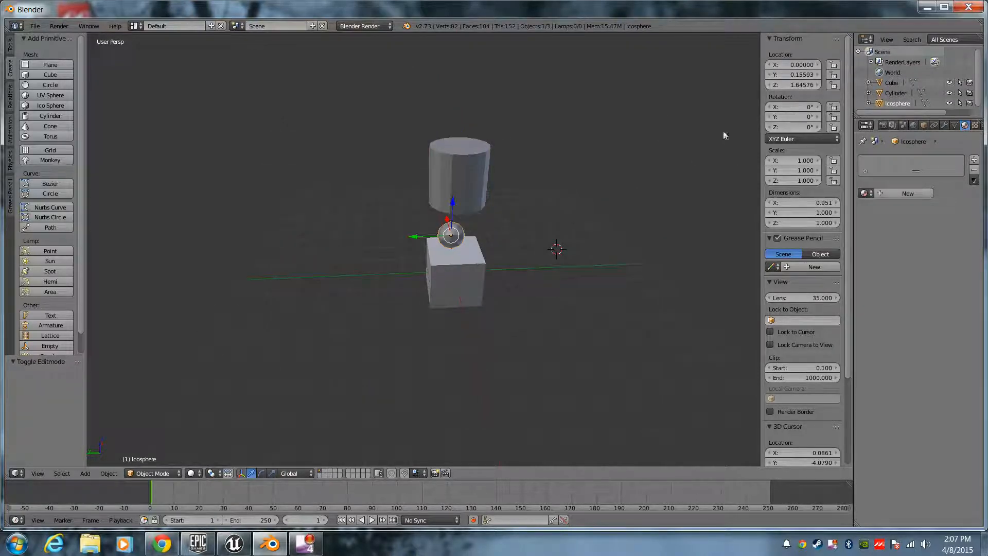
left_click(792, 84)
type("2")
key("Return")
left_click(793, 74)
type("0")
key("Return")
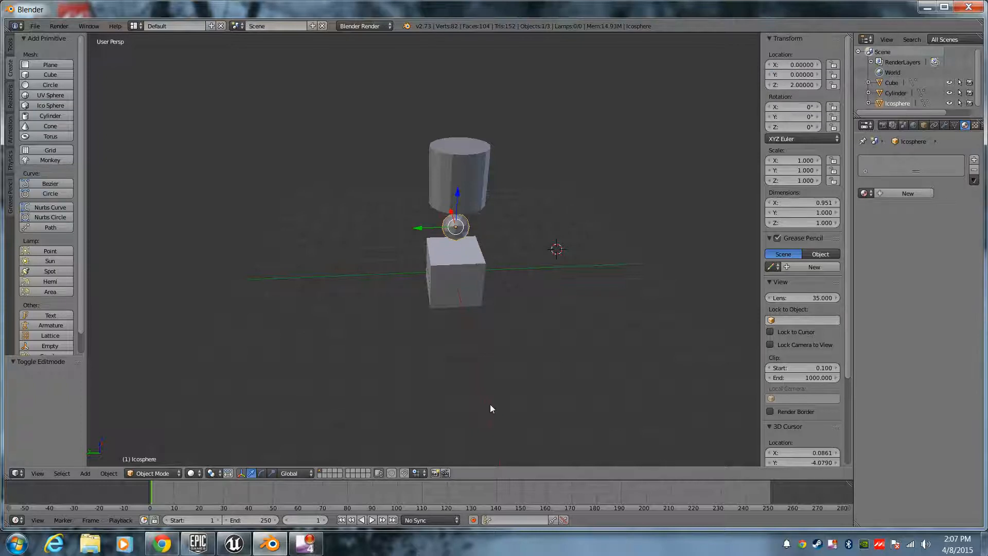
key("g")
key("x")
right_click(456, 356)
Step: Select the cube and open it in edit mode
middle_click_drag(442, 344, 455, 304)
middle_click_drag(565, 336, 449, 355)
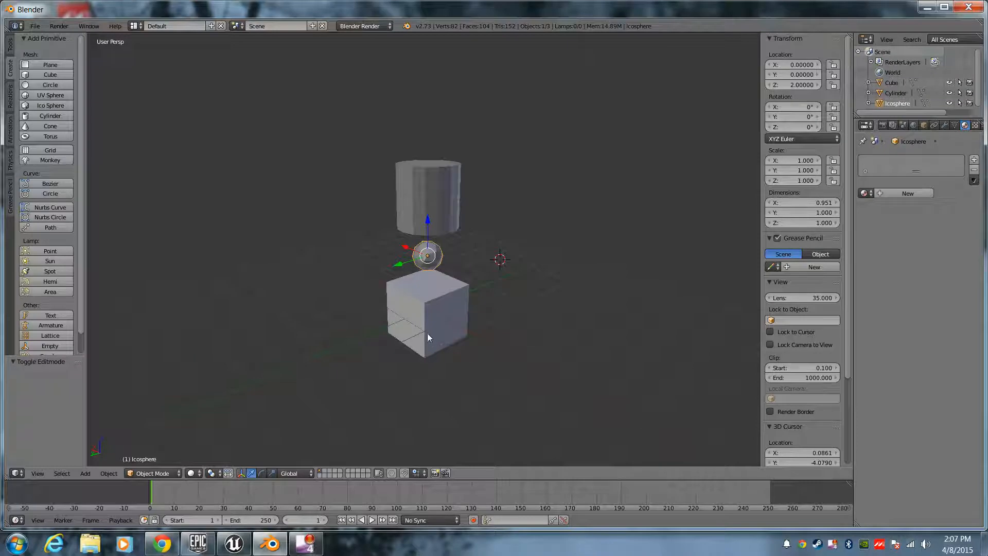
left_click(545, 226)
right_click(424, 325)
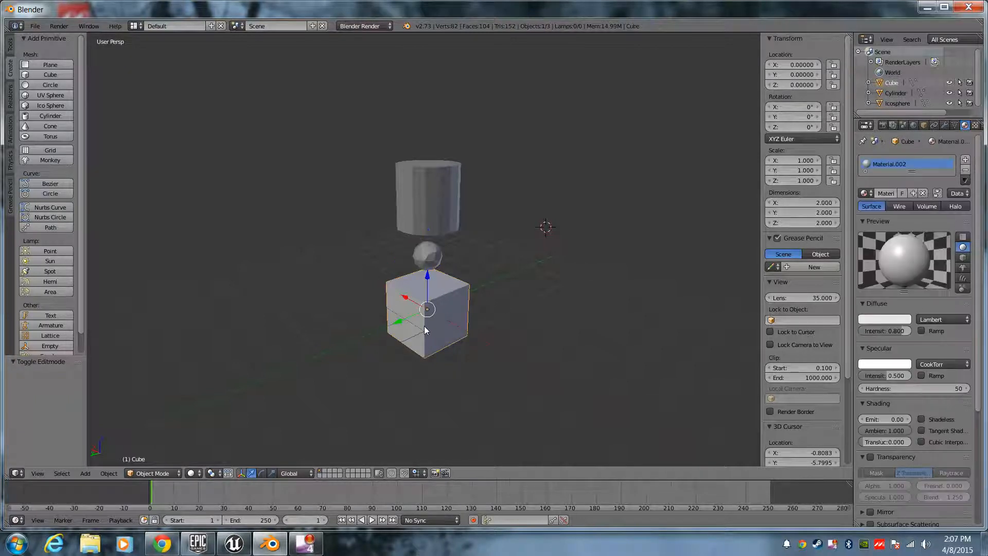
key("Tab")
middle_click_drag(594, 417, 504, 340)
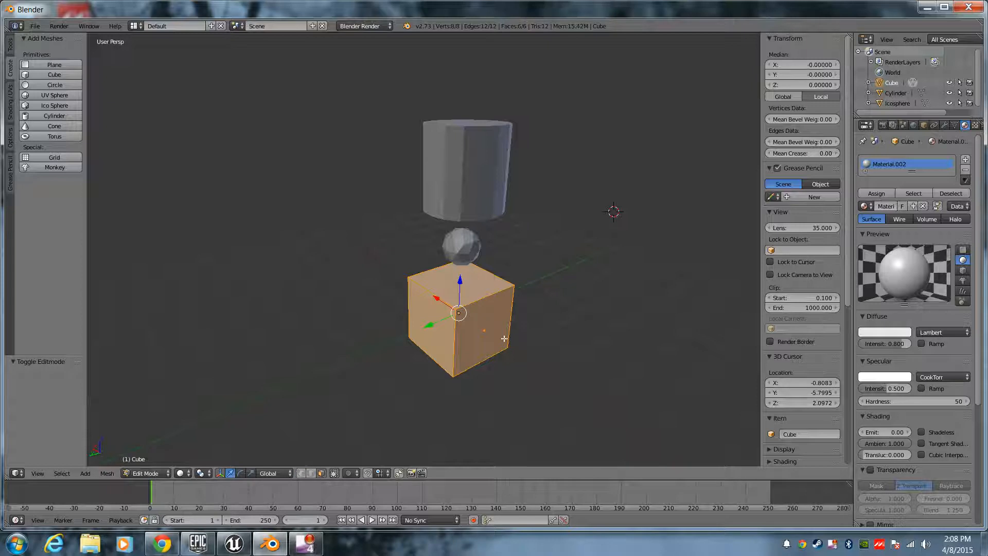
middle_click_drag(433, 397, 445, 345)
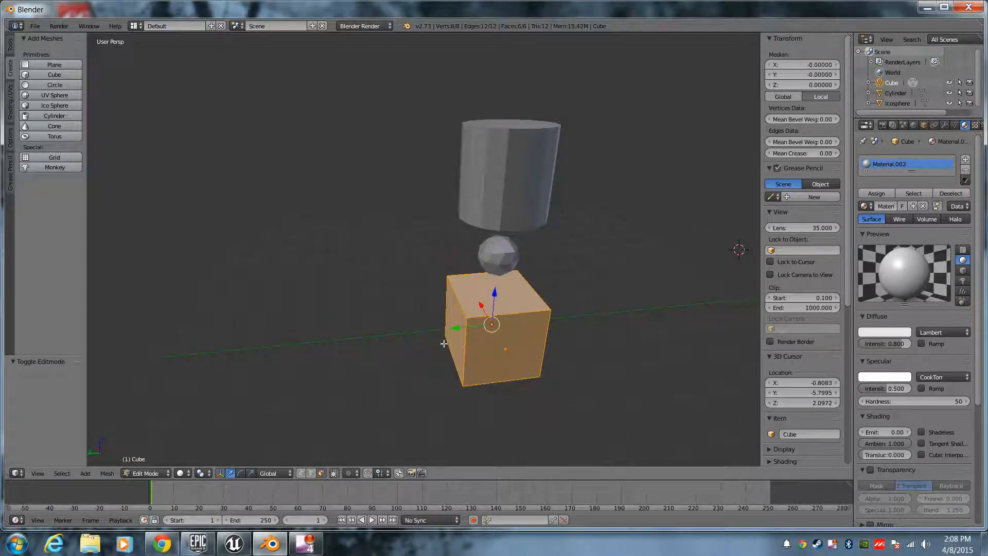
Step: Move the cube's side face at Y -1 to Y 0, cutting the cube to half its width
right_click(457, 310)
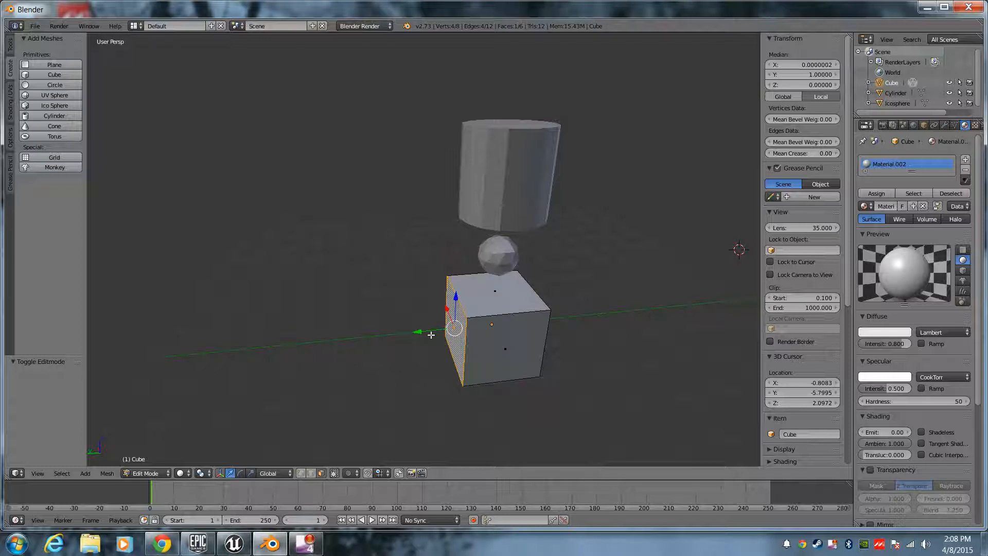
middle_click_drag(507, 369, 432, 349)
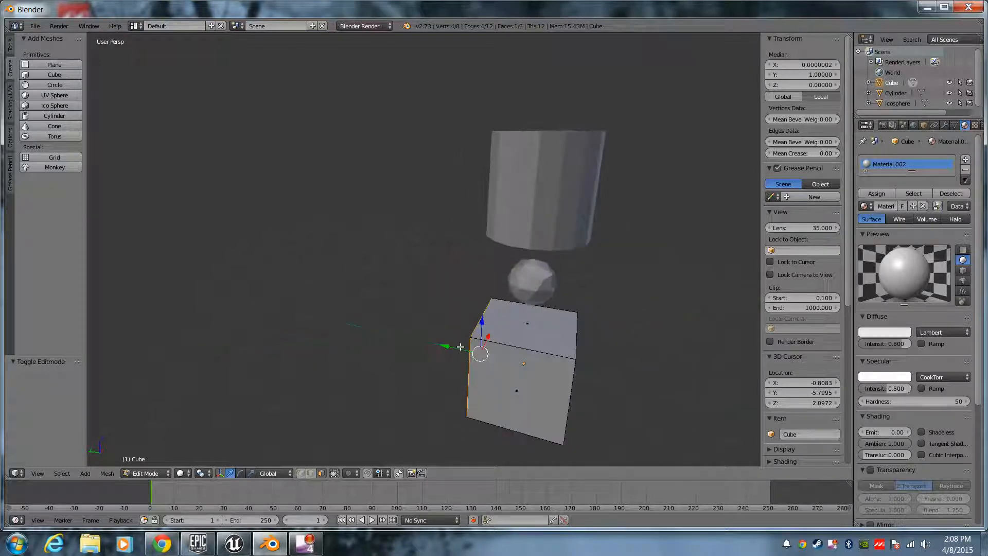
middle_click_drag(566, 418, 593, 411)
right_click(593, 410)
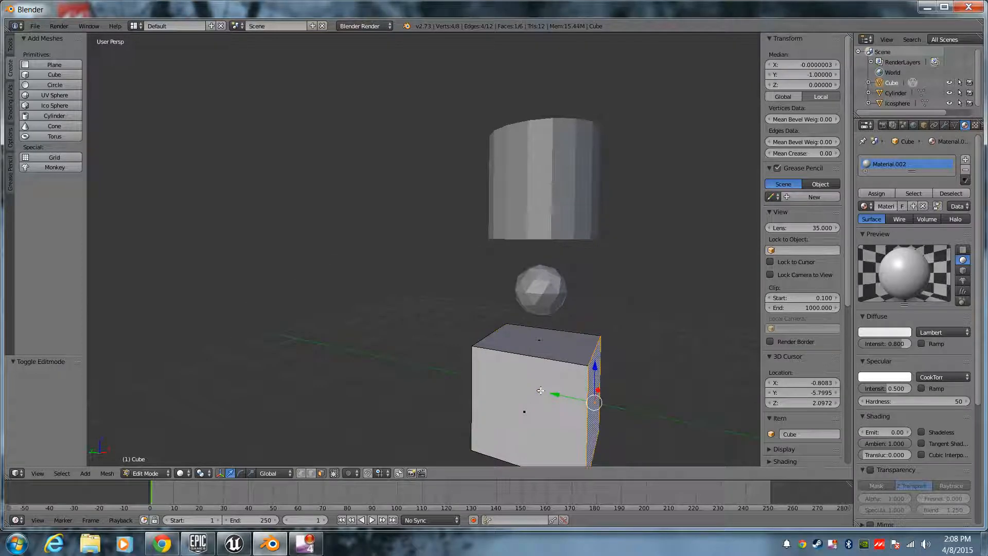
middle_click_drag(552, 347, 577, 450)
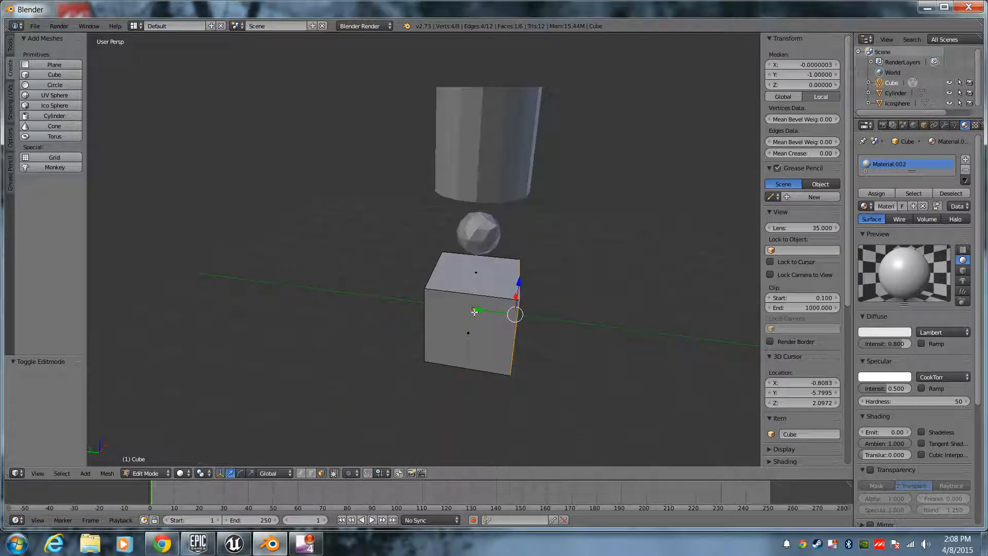
middle_click_drag(565, 352, 505, 420)
left_click(801, 75)
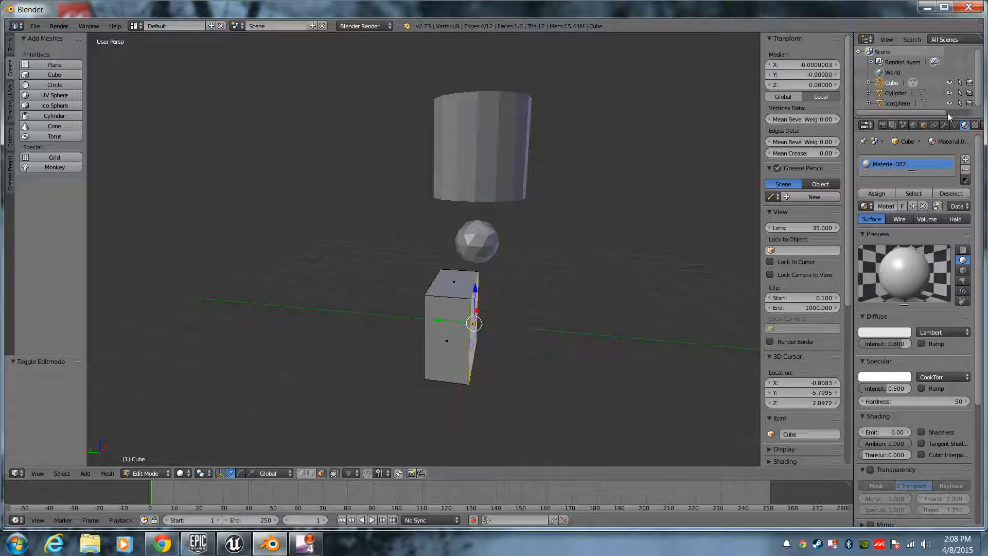
Step: Set the selected side face's median X to 0
left_click(795, 74)
type("0")
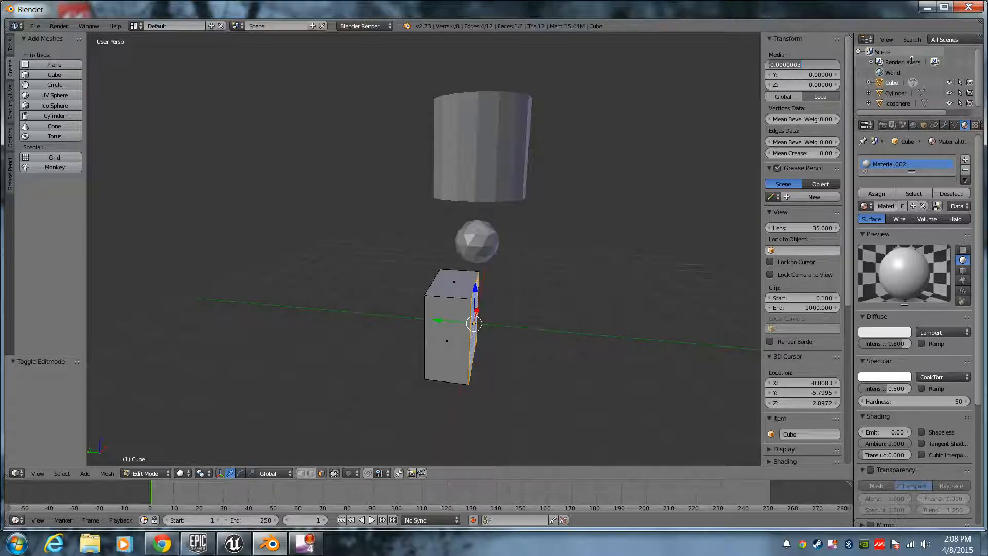
key("Return")
Step: Select the cube's bottom face and move it to X 0 and Z 0, halving the cube's height
mouse_move(504, 350)
middle_mouse_down()
mouse_move(536, 366)
mouse_move(536, 346)
mouse_move(518, 386)
mouse_move(523, 340)
mouse_move(505, 375)
mouse_move(496, 353)
middle_mouse_up()
right_click(496, 361)
left_click(818, 66)
type("0")
key("Tab")
key("Tab")
type("0")
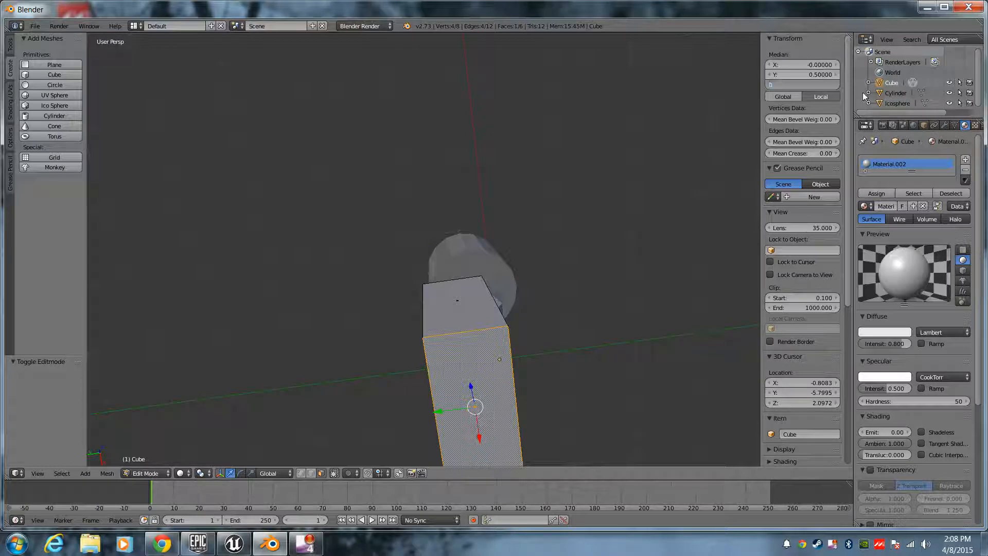
key("Return")
Step: Move the cube's end face at X -1 to X 0 and return to object mode
middle_click_drag(540, 360, 483, 424)
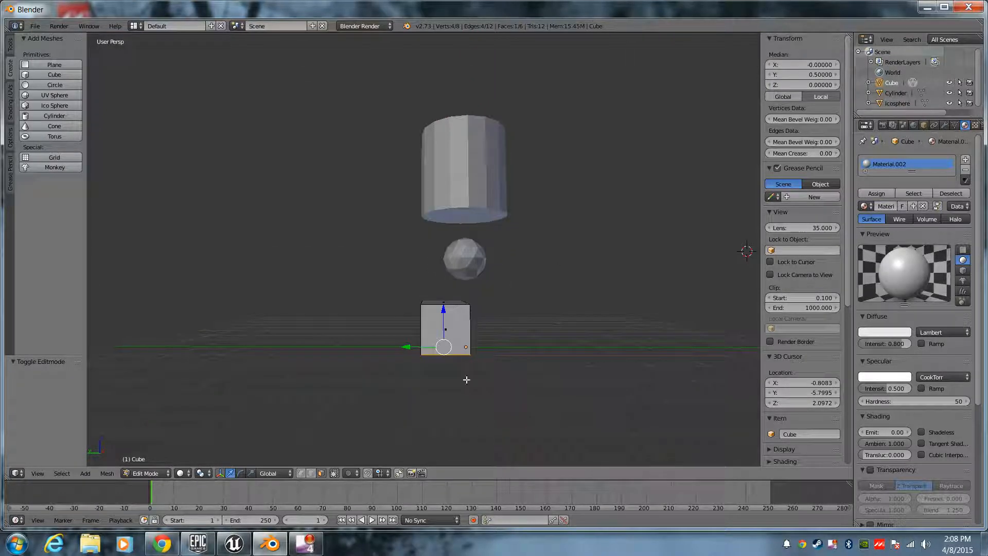
right_click(456, 338)
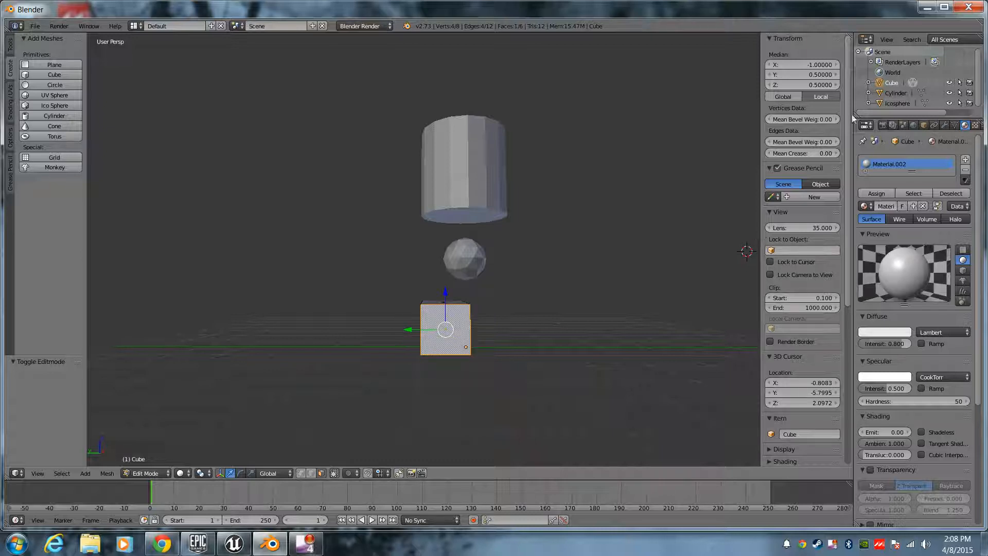
middle_click_drag(496, 316, 435, 341)
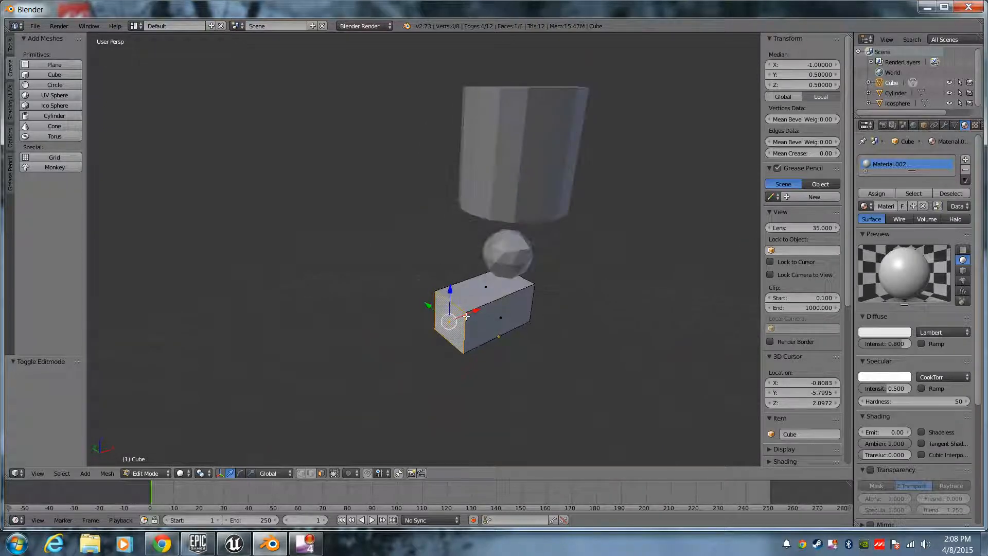
left_click(809, 64)
type("1.0")
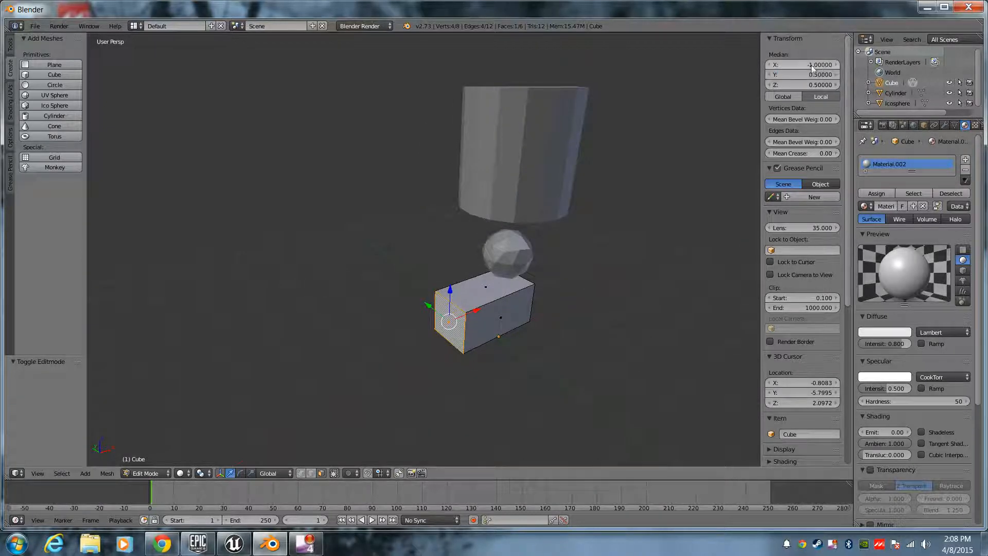
key("Return")
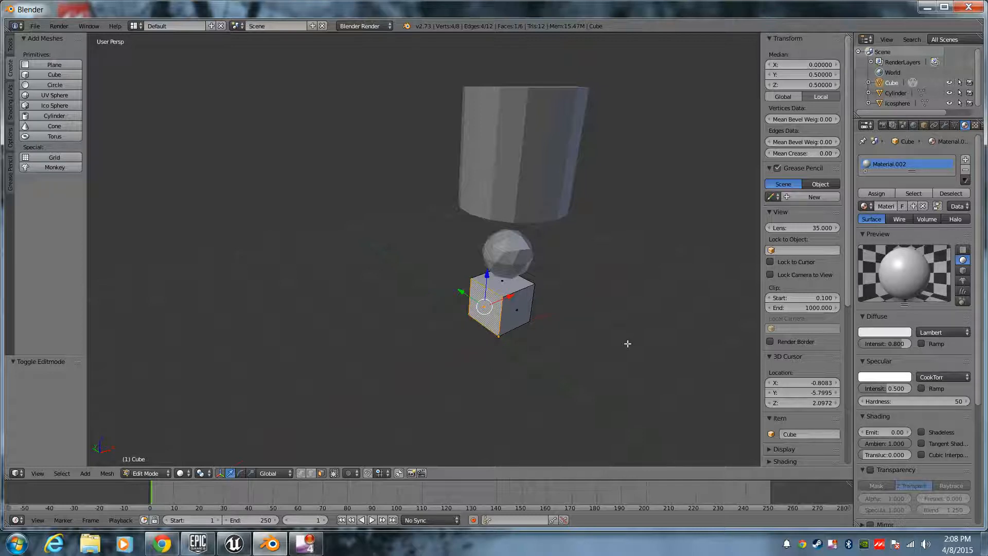
middle_click_drag(629, 342, 565, 344)
key("Tab")
Step: Try rotating the cube 45° about its Y axis around the corner origin, and reset the rotation to 0°
middle_click_drag(574, 420, 545, 415)
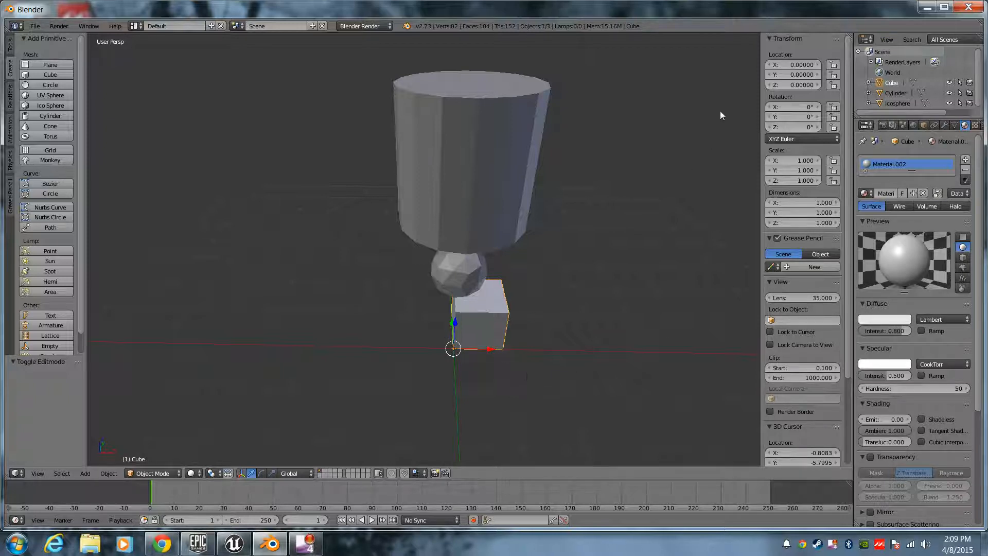
middle_click_drag(602, 268, 441, 280)
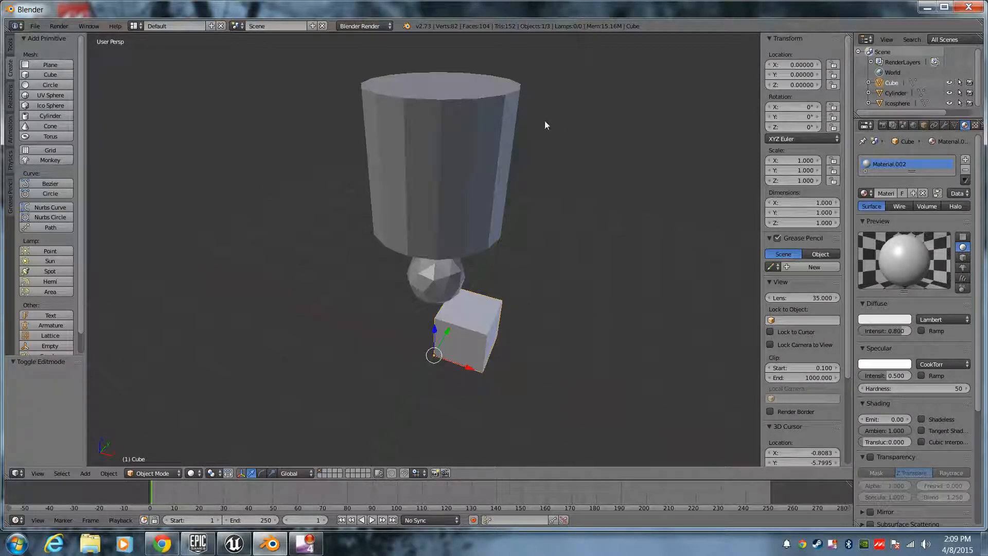
middle_click_drag(558, 263, 528, 304)
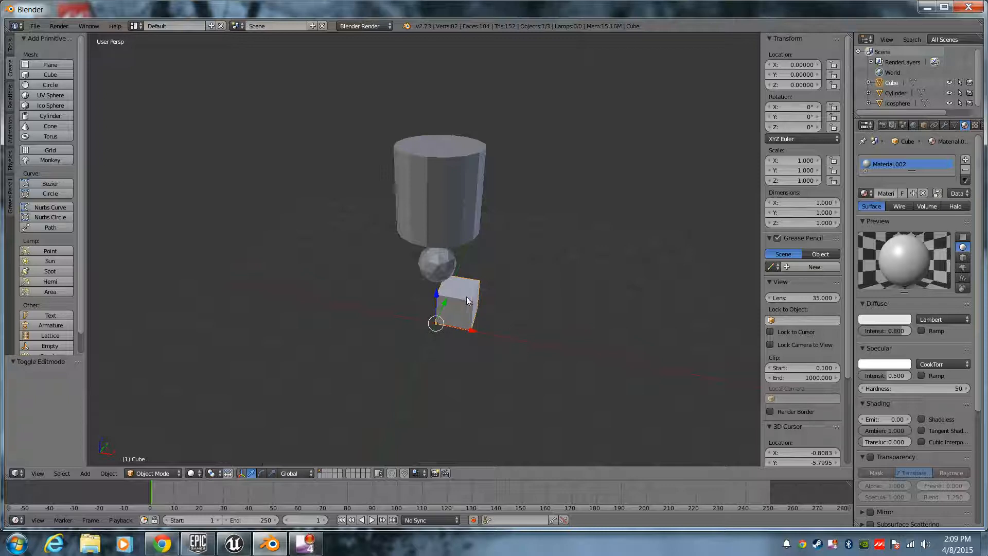
left_click(812, 201)
left_click(802, 163)
left_click(801, 118)
type("45")
key("Return")
middle_click_drag(389, 319, 550, 357)
left_click(807, 116)
type("0")
key("Return")
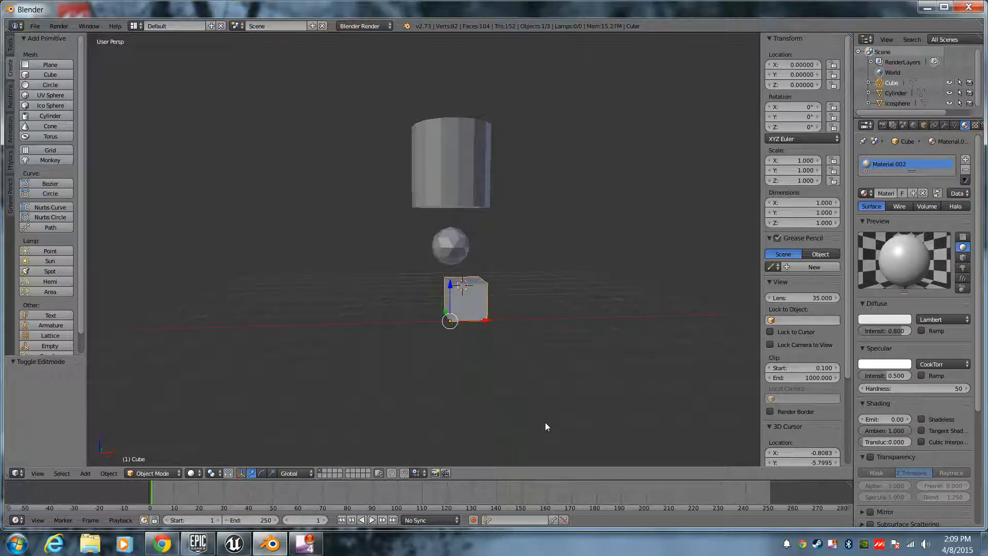
Step: Inspect the cube's geometry in edit mode, selecting its top face, and return to object mode
middle_click_drag(587, 373, 435, 441)
middle_click_drag(417, 323, 506, 397)
key("Tab")
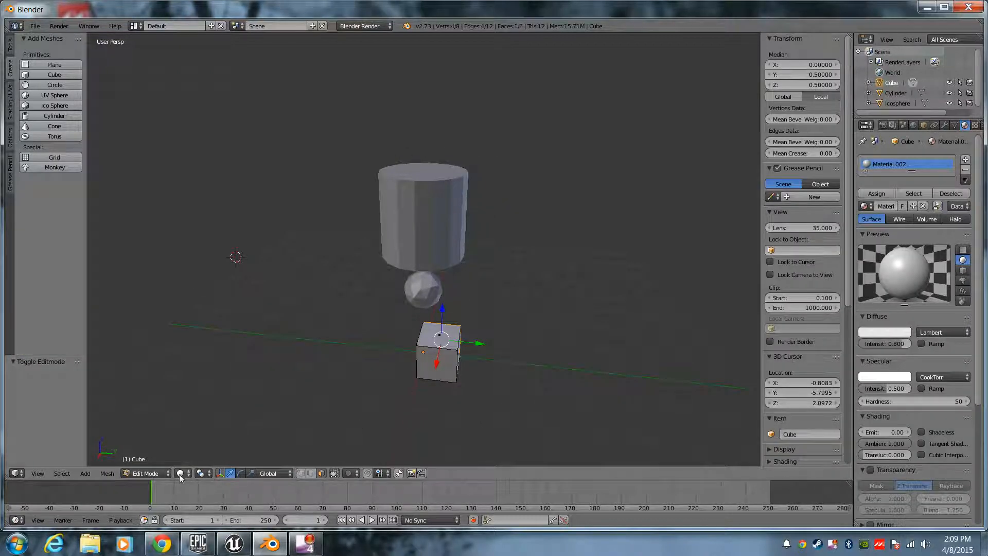
middle_click_drag(357, 370, 399, 376)
scroll(376, 337, "up", 3)
right_click(400, 375)
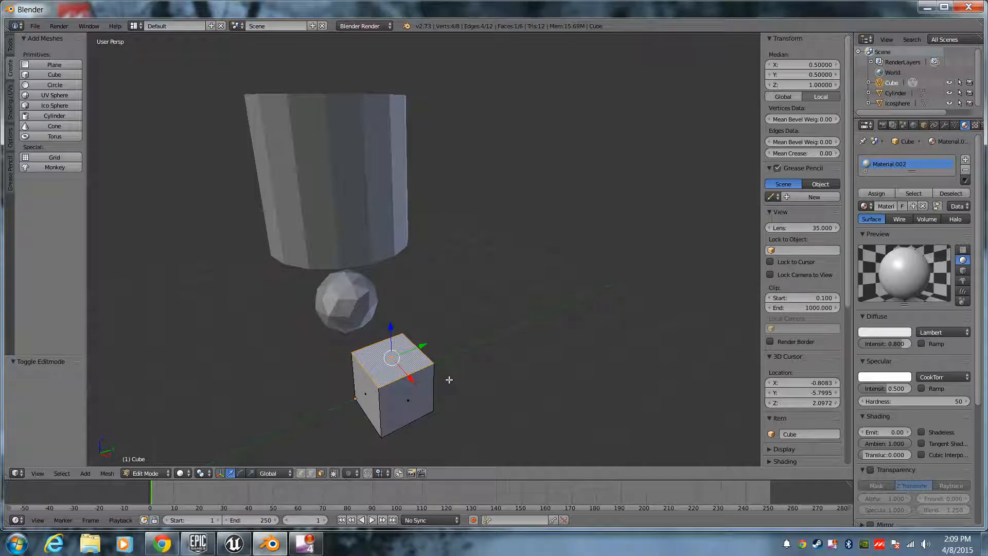
key("Tab")
Step: Move the cube on top of the cylinder, centred at about X -0.507, Y -0.608 and Z 4.826
left_click_drag(353, 372, 350, 355, "shift")
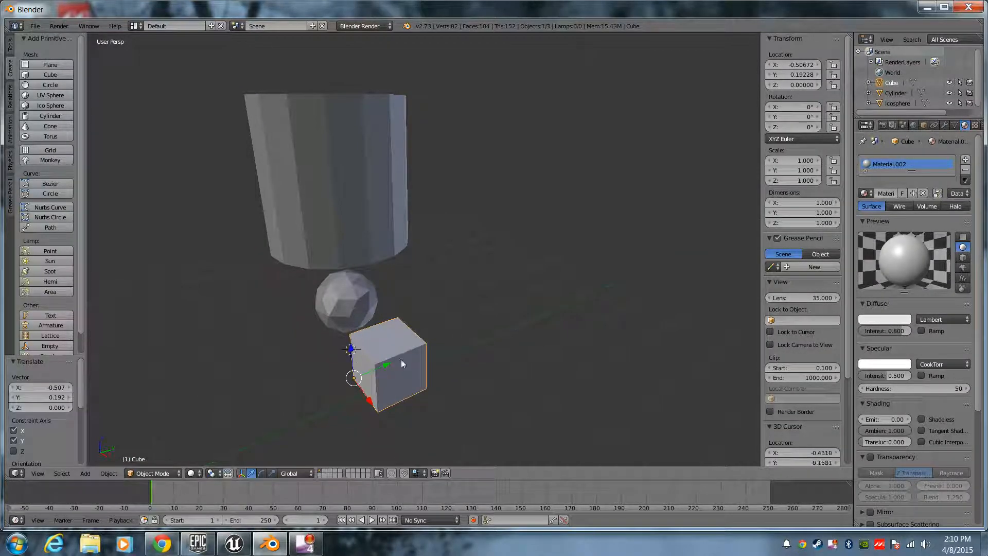
left_click(579, 230)
left_click_drag(345, 355, 409, 217)
middle_click_drag(409, 217, 451, 344)
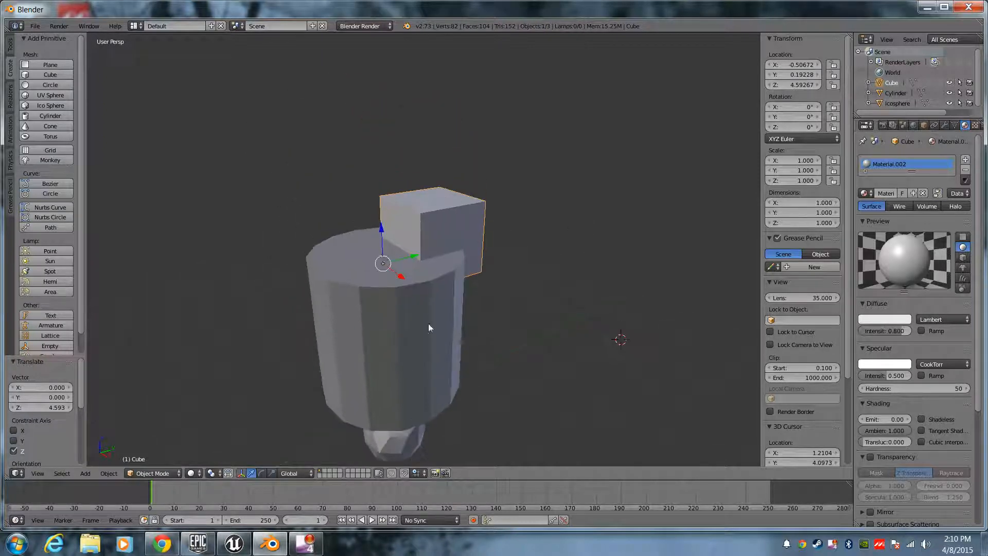
left_click_drag(382, 226, 382, 211)
left_click_drag(415, 242, 350, 282)
middle_click_drag(350, 282, 492, 199)
Step: Open the cube in edit mode and select its bottom face where it meets the cylinder
key("Tab")
middle_click_drag(474, 261, 598, 280)
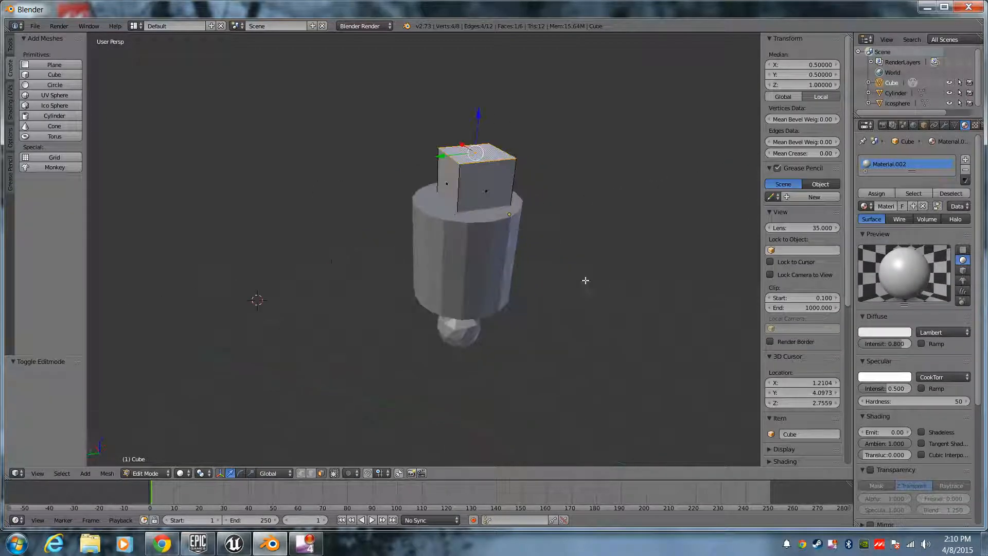
middle_click_drag(456, 211, 517, 219)
right_click(510, 277)
middle_click_drag(425, 285, 368, 318)
middle_click_drag(534, 316, 386, 275)
middle_click_drag(438, 335, 571, 385)
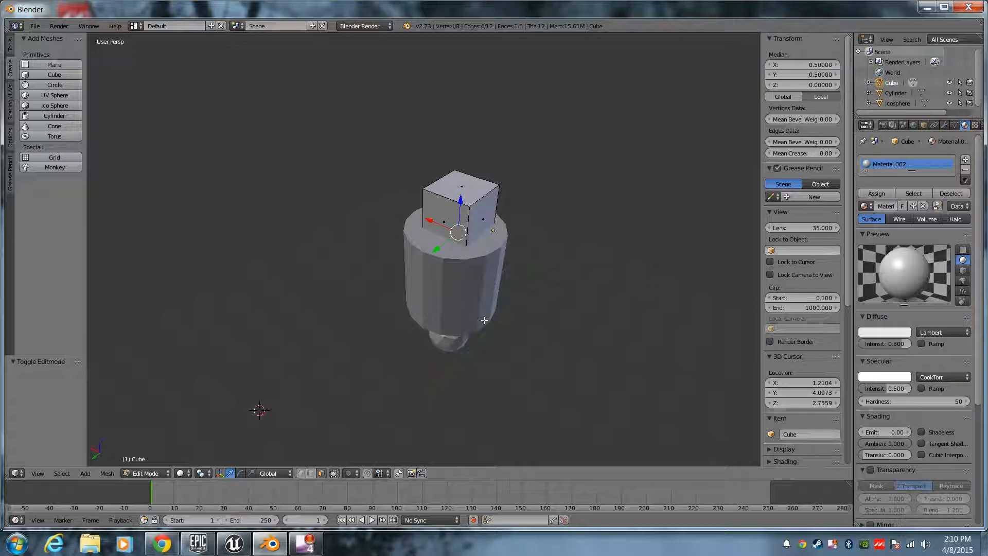
Step: Toggle the viewport between wireframe and solid shading to examine the hidden bottom face, ending in solid
key("z")
mouse_move(482, 322)
middle_mouse_down()
mouse_move(556, 258)
mouse_move(594, 181)
mouse_move(483, 231)
mouse_move(415, 353)
mouse_move(465, 408)
mouse_move(439, 419)
mouse_move(417, 393)
mouse_move(418, 409)
middle_mouse_up()
left_click(181, 473)
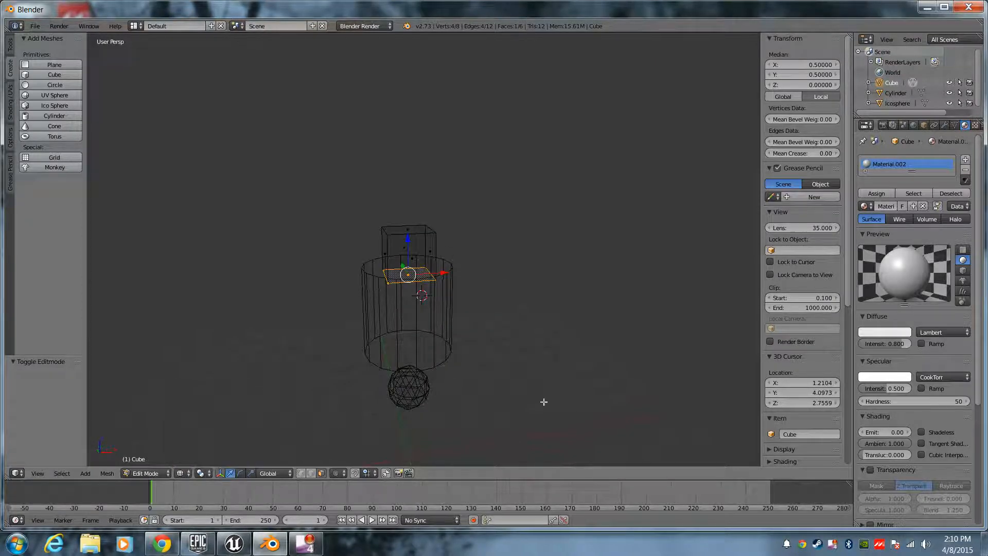
key("z")
key("z")
key("z")
key("z")
key("z")
key("z")
key("z")
left_click(181, 473)
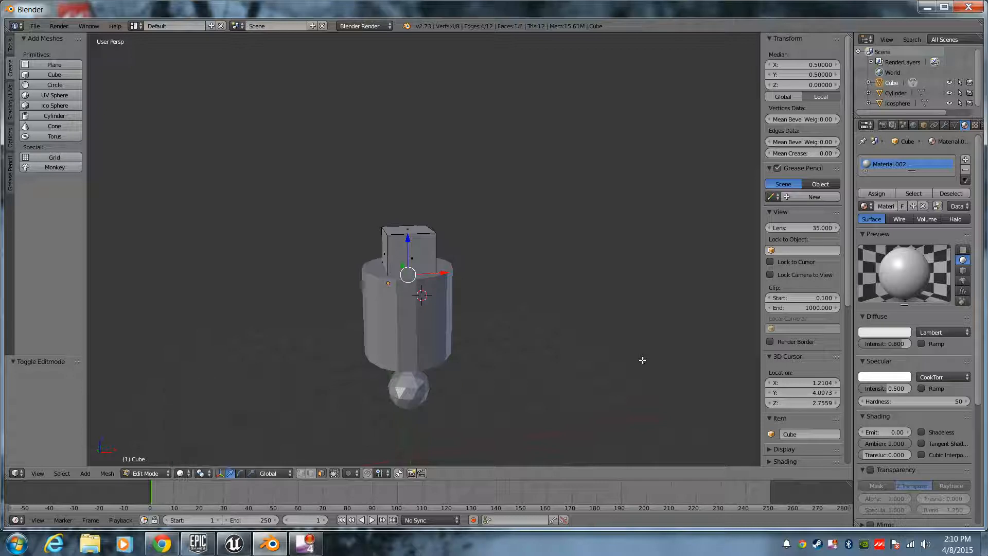
key("z")
key("z")
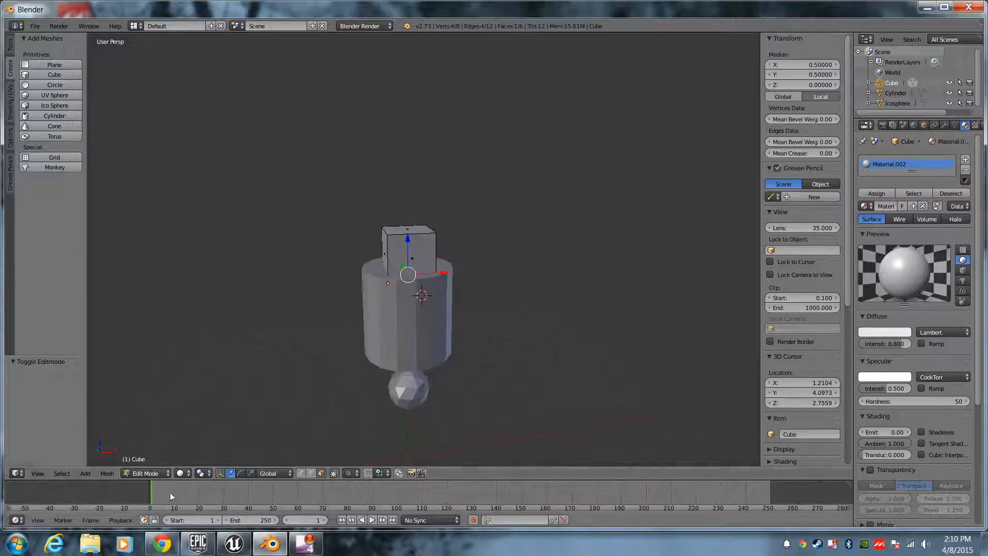
Step: Preview the stack in Material and Texture viewport shading
left_click(180, 472)
left_click(193, 439)
left_click(181, 473)
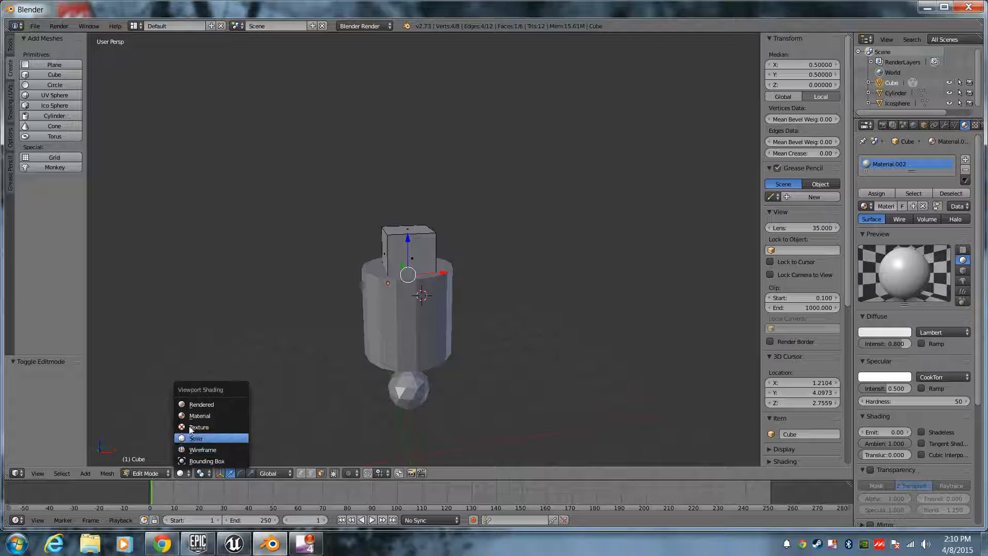
left_click(215, 416)
middle_click_drag(496, 324, 463, 360)
left_click(181, 474)
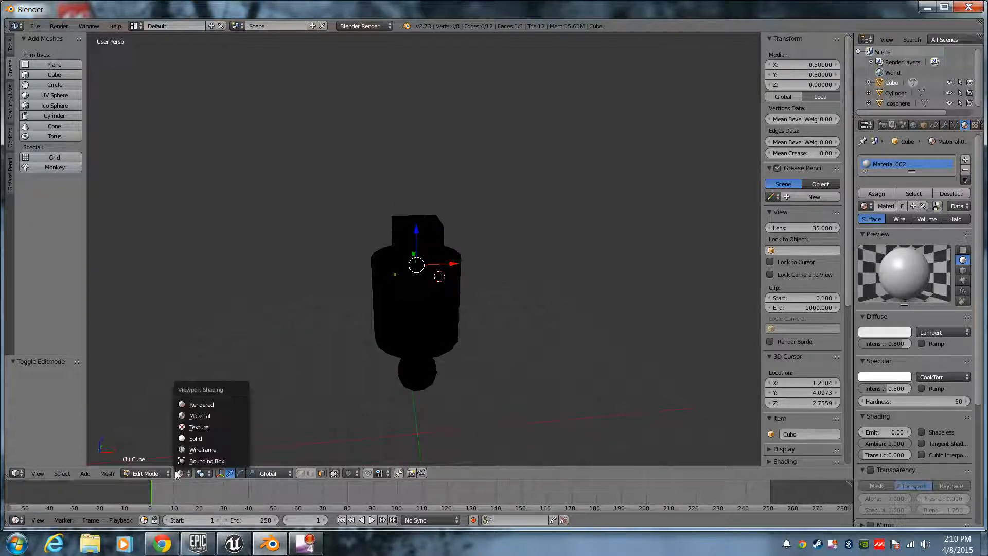
left_click(207, 427)
left_click(180, 474)
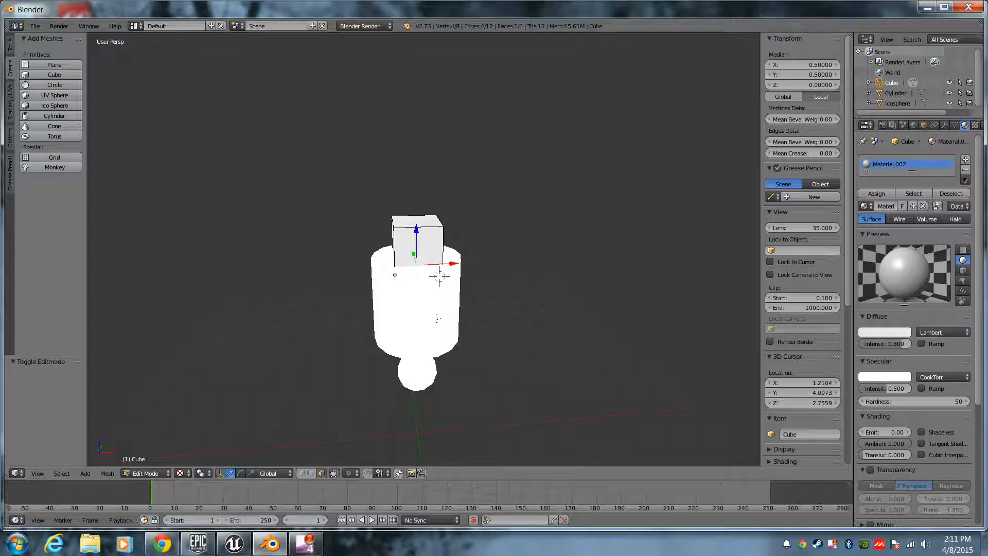
Step: Select the cube's side face at Y 0 and set the viewport shading back to Solid
right_click(438, 221)
right_click(428, 257)
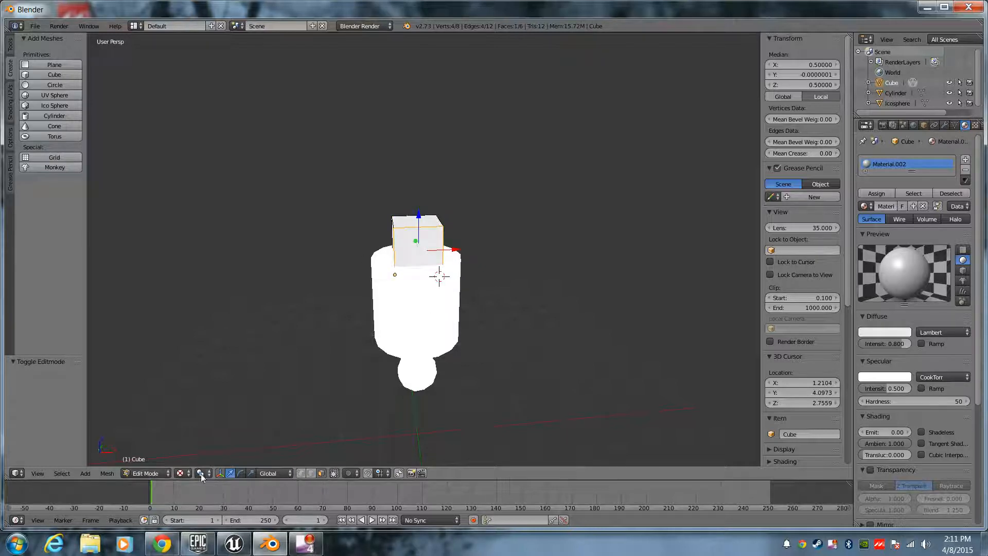
key("Tab")
key("Tab")
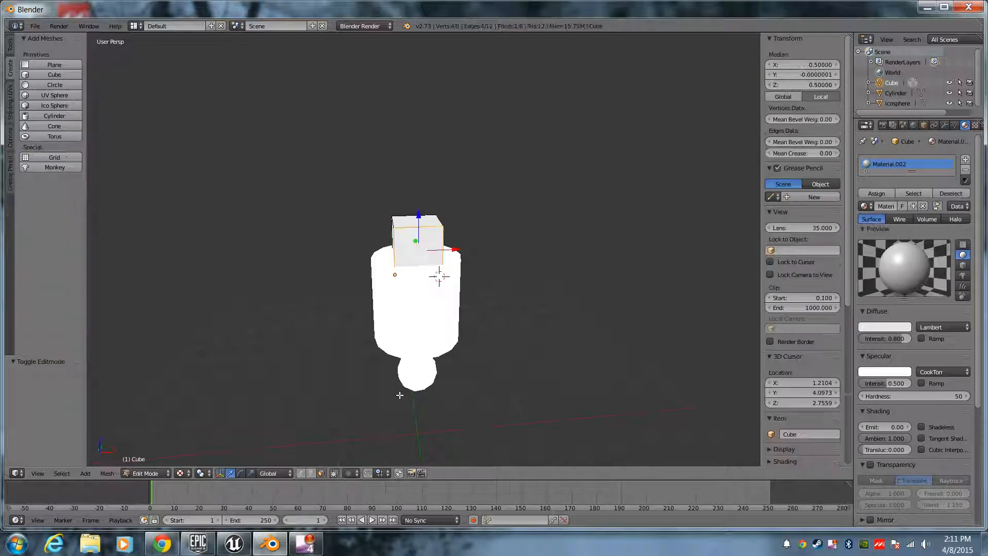
left_click(181, 473)
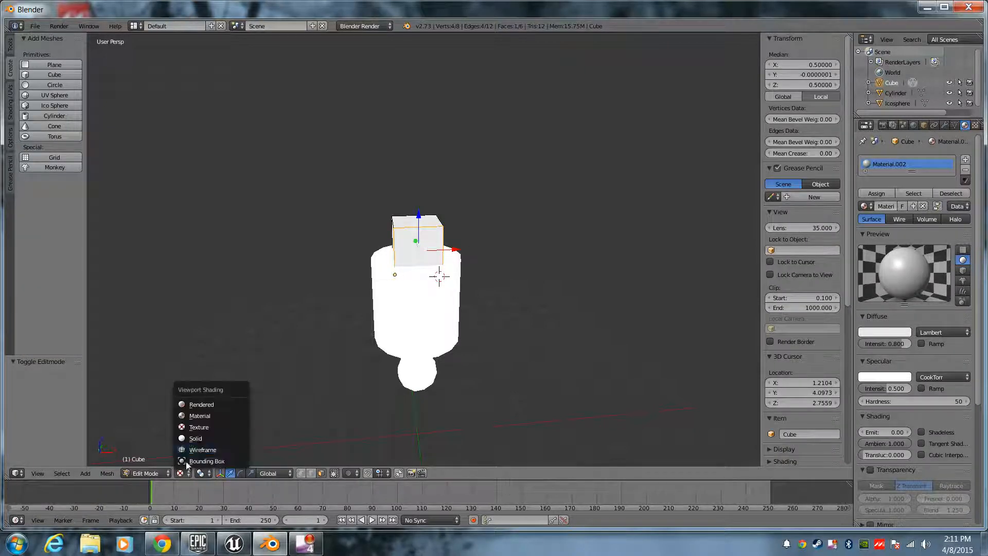
left_click(200, 438)
Step: Display the stack in wireframe and select the cube's bottom face in edit mode
mouse_move(633, 243)
middle_mouse_down()
mouse_move(600, 267)
mouse_move(627, 357)
mouse_move(534, 364)
middle_mouse_up()
key("Tab")
mouse_move(527, 324)
middle_mouse_down()
mouse_move(479, 294)
mouse_move(549, 289)
mouse_move(463, 293)
middle_mouse_up()
key("z")
middle_click_drag(415, 349, 415, 315)
key("Tab")
right_click(414, 315)
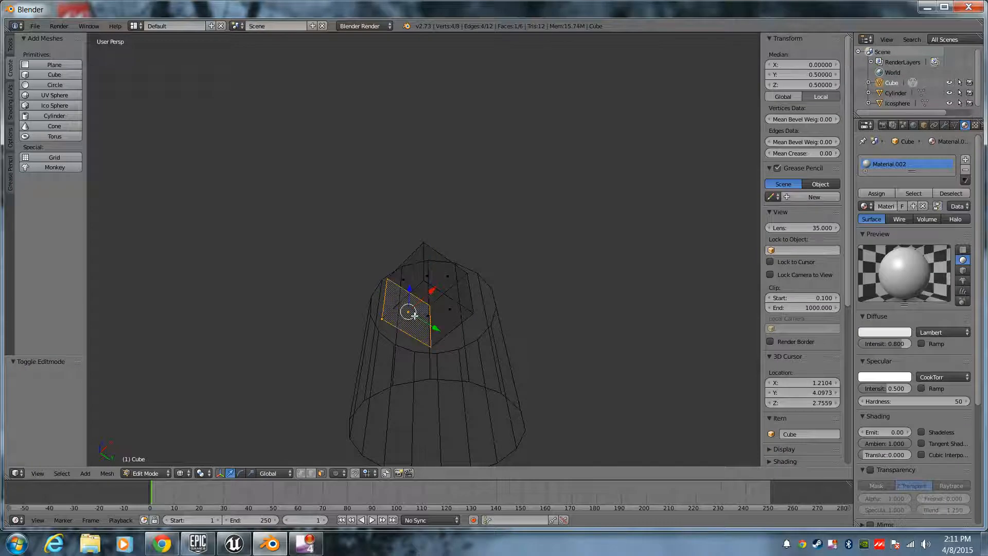
right_click(432, 319)
middle_click_drag(535, 345, 430, 319)
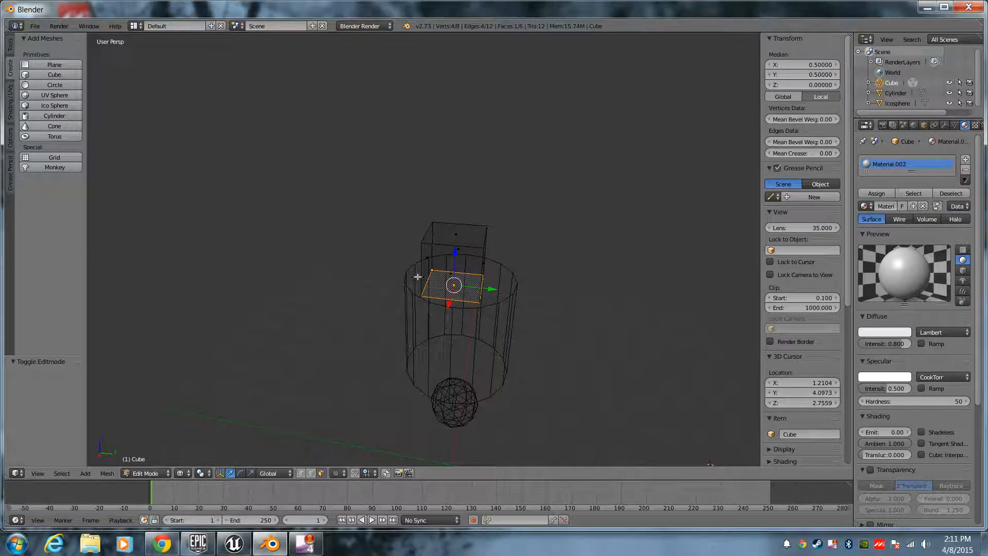
Step: Try deleting the cube's bottom face with the Vertices option, and undo the deletion
key("x")
left_click(413, 385)
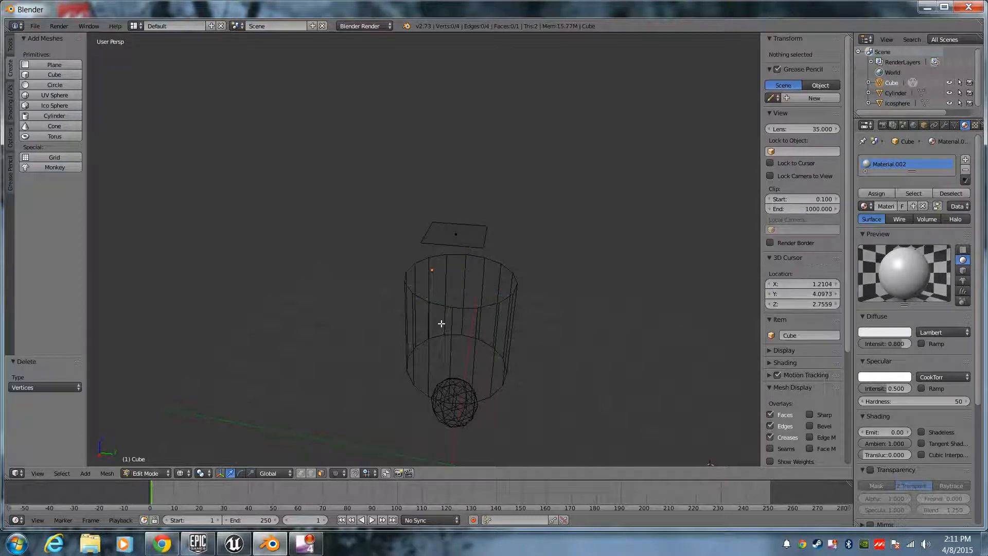
key("ctrl+z")
Step: Delete the cube's bottom face with the Faces option
key("x")
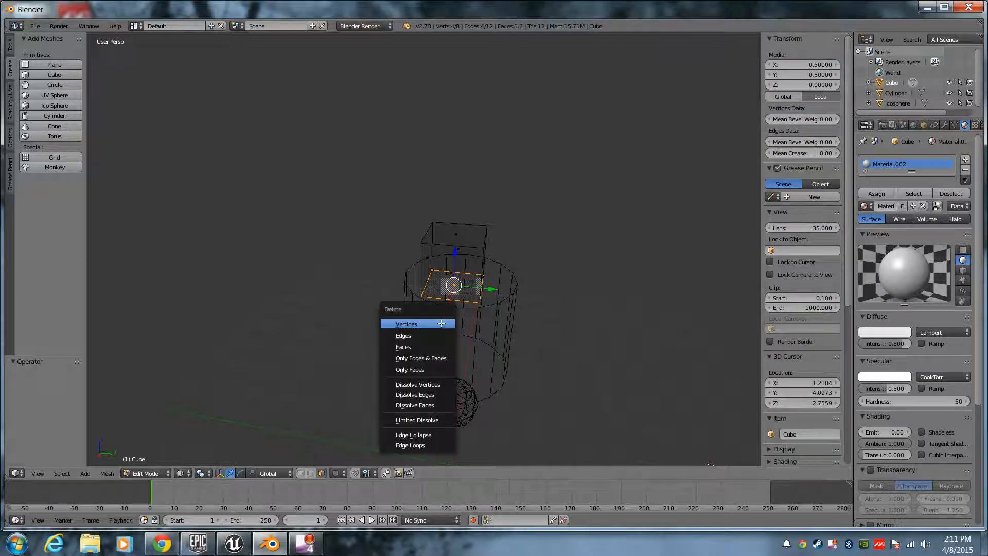
left_click(436, 349)
middle_click_drag(410, 346, 364, 380)
middle_click_drag(400, 280, 185, 344)
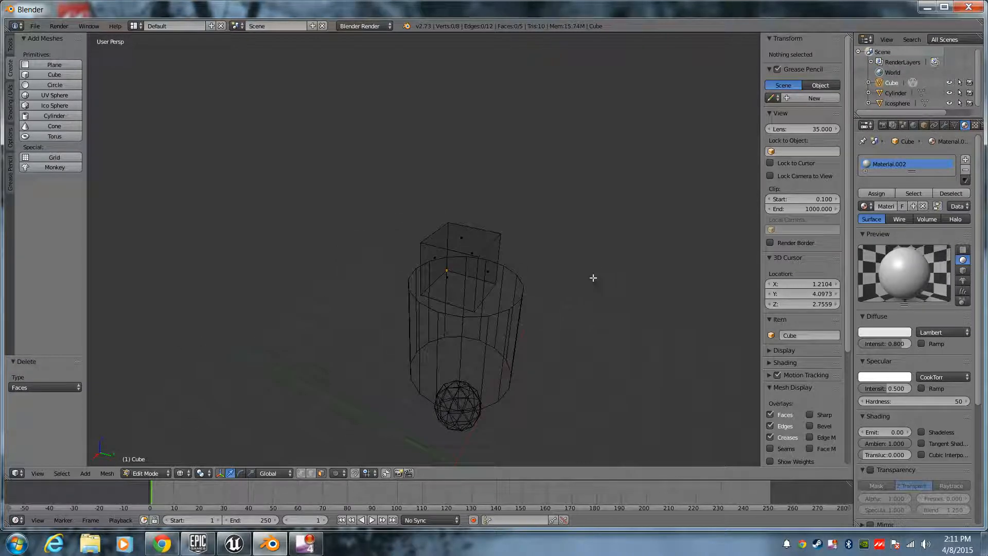
mouse_move(472, 302)
middle_mouse_down()
mouse_move(485, 346)
mouse_move(452, 353)
mouse_move(494, 326)
mouse_move(487, 301)
mouse_move(532, 343)
mouse_move(548, 375)
middle_mouse_up()
Step: Return to object mode in solid shading and raise the cube about 0.153 to Z 4.979, aligning its open bottom with the cylinder's top
key("Tab")
key("z")
middle_click_drag(416, 366, 448, 325)
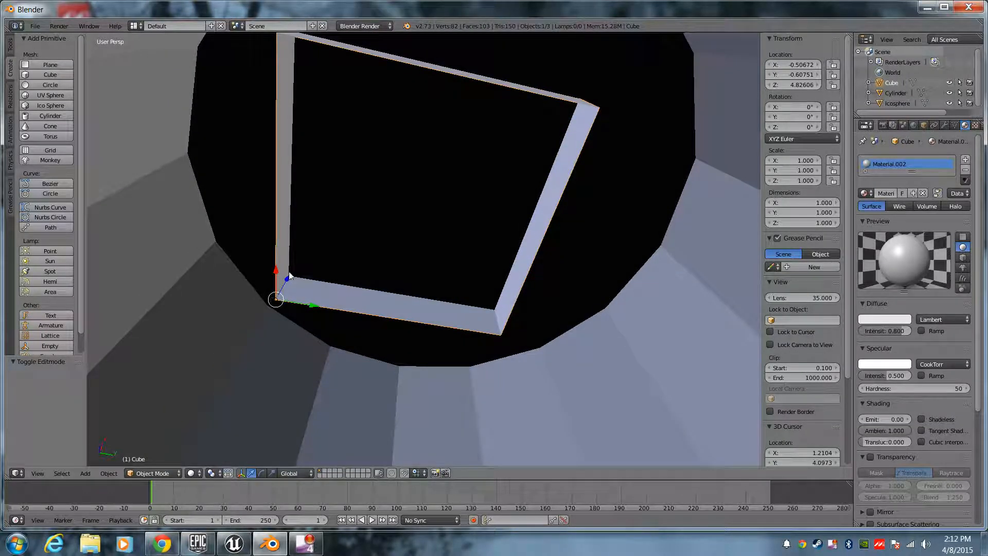
left_click_drag(286, 282, 291, 258)
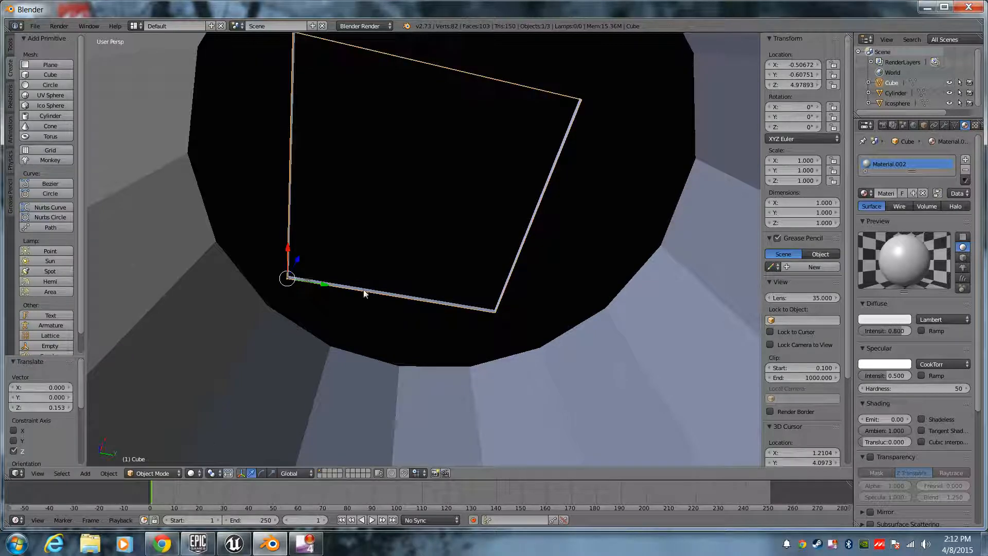
middle_click_drag(403, 287, 332, 450)
middle_click_drag(443, 399, 421, 309)
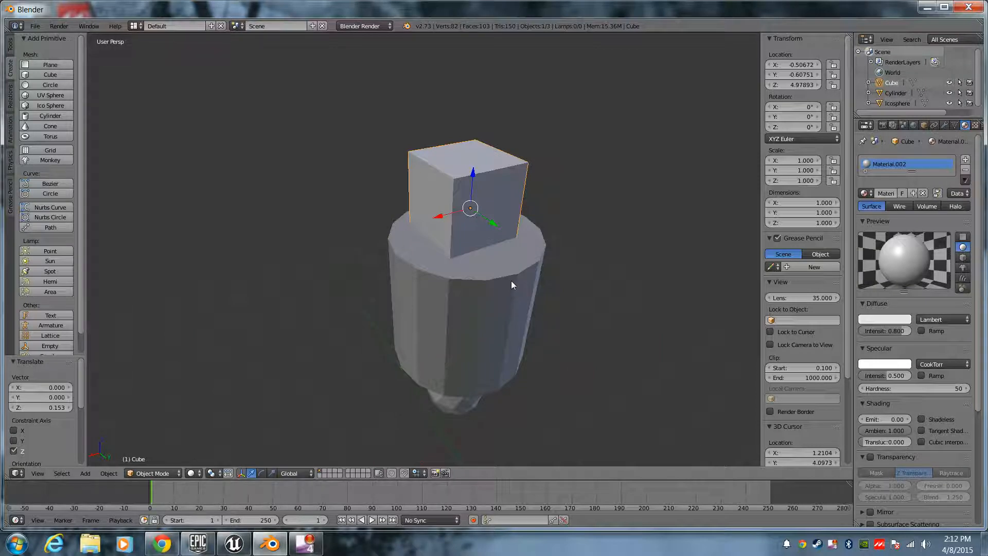
middle_click_drag(549, 311, 433, 319)
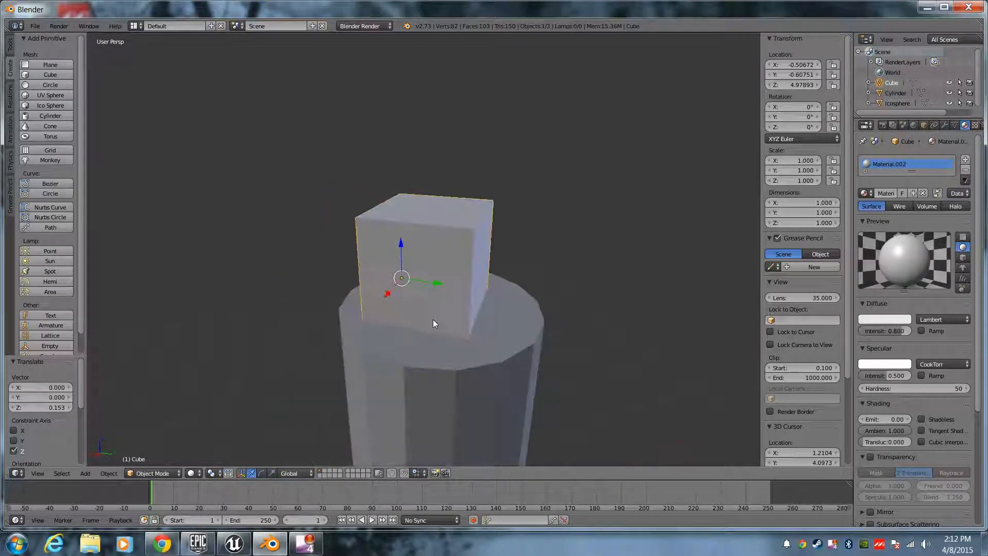
Step: Select all four side faces of the cube in edit mode, around its open bottom
key("Tab")
right_click(431, 317)
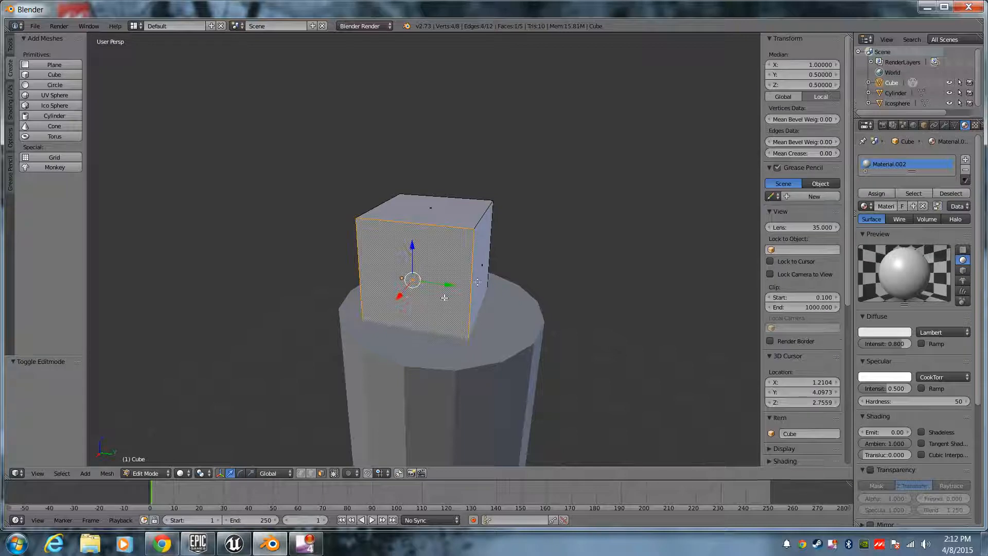
right_click(489, 264, "shift")
scroll(498, 263, "down", 1)
middle_click_drag(498, 264, 335, 252)
right_click(408, 245, "shift")
middle_click_drag(483, 251, 385, 243)
right_click(465, 242, "shift")
middle_click_drag(464, 242, 441, 229)
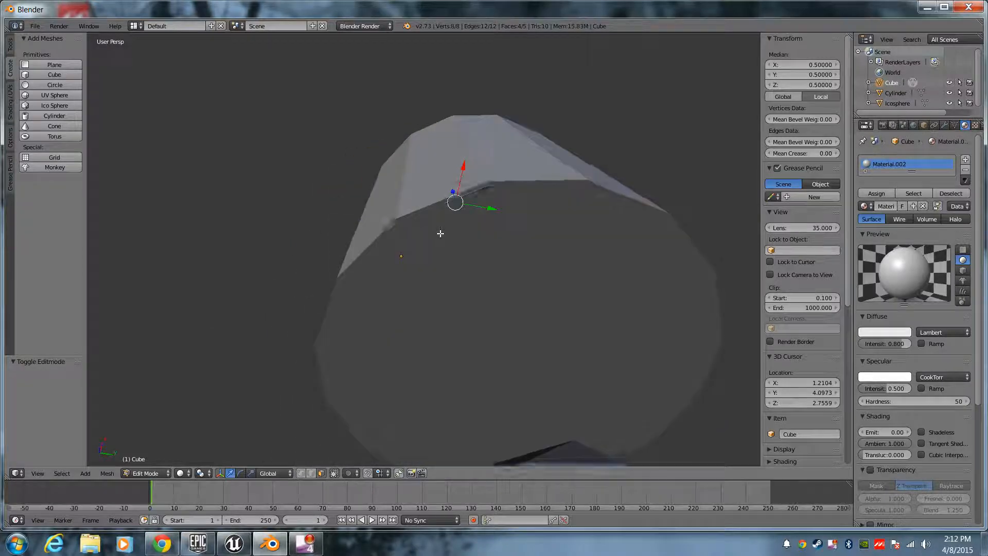
scroll(441, 234, "up", 4)
middle_click_drag(493, 260, 467, 258)
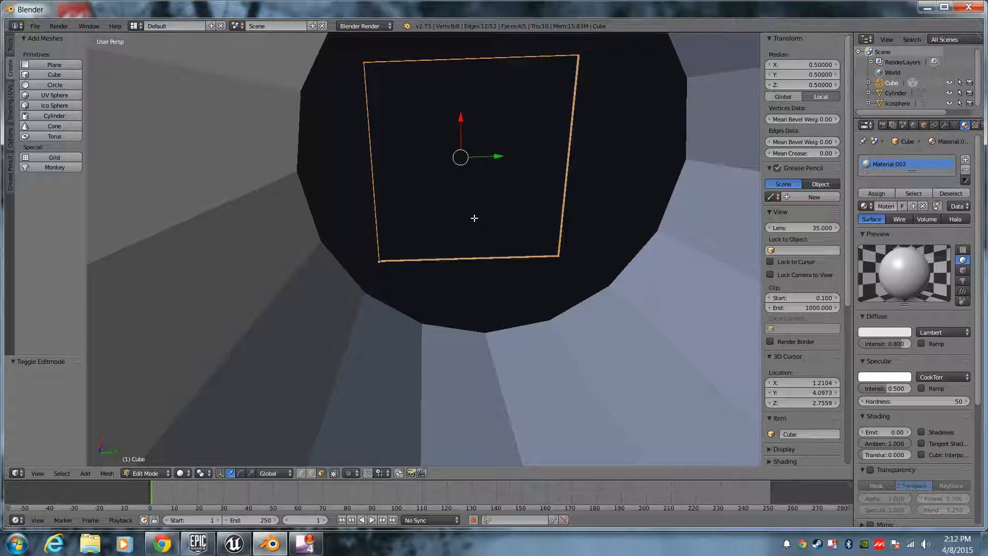
Step: Close the cube's open bottom using Make Edge/Face, and select the new bottom face
key("space")
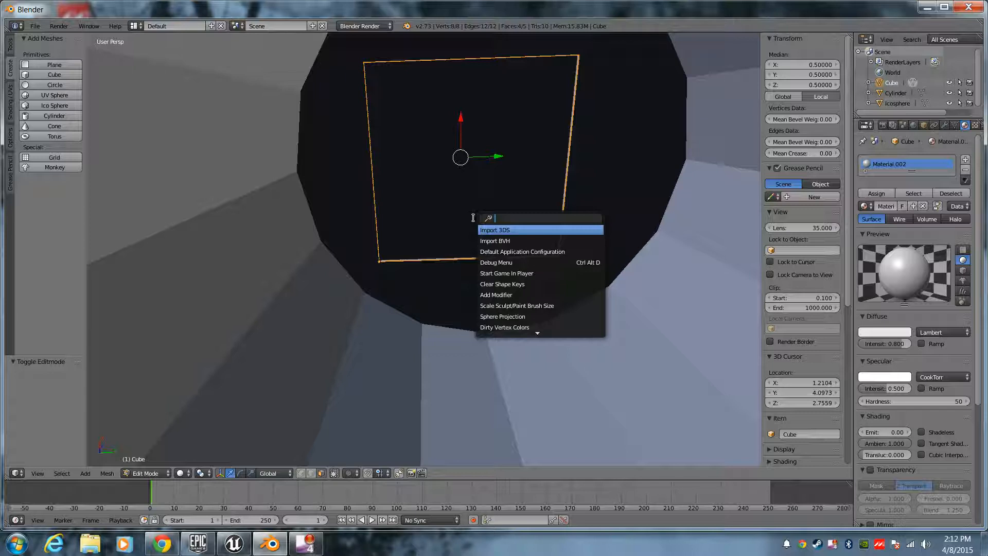
type("delete")
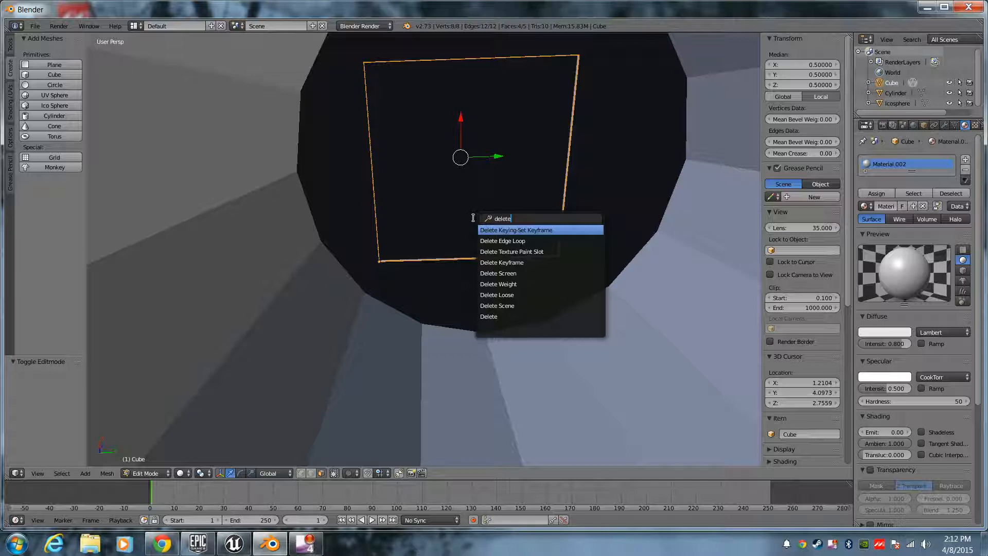
key("BackSpace")
key("BackSpace")
key("BackSpace")
key("BackSpace")
key("BackSpace")
type("make")
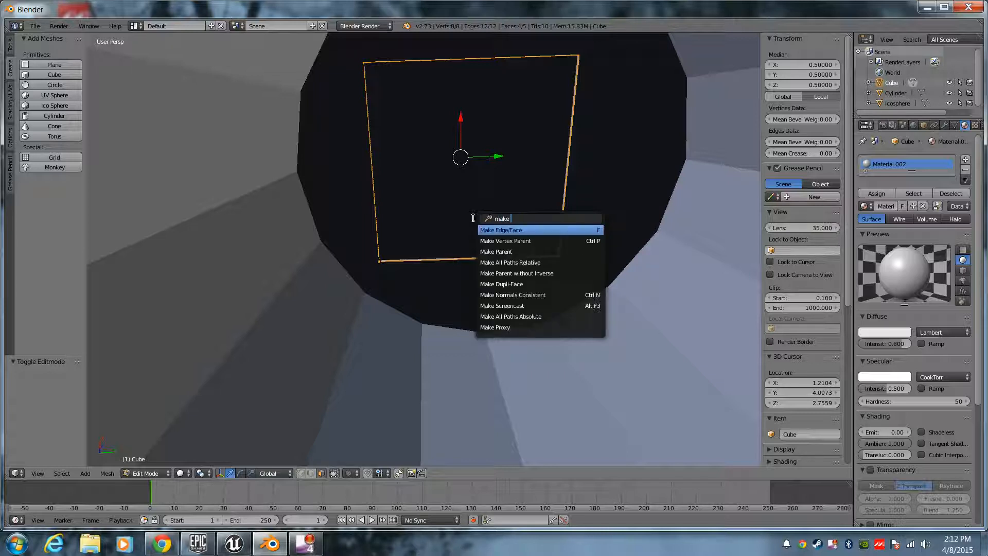
left_click(516, 230)
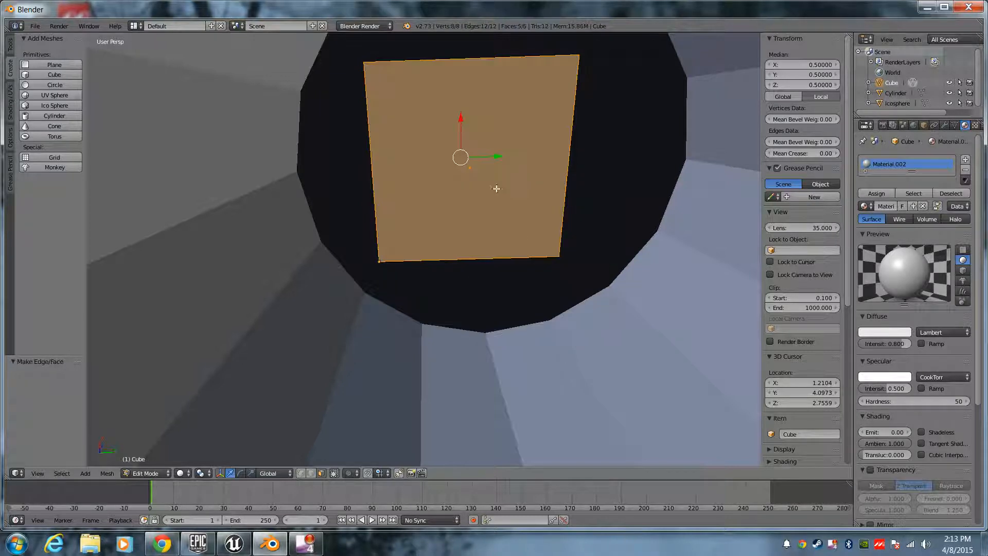
right_click(491, 167)
middle_click_drag(492, 168, 421, 367)
middle_click_drag(256, 381, 327, 376)
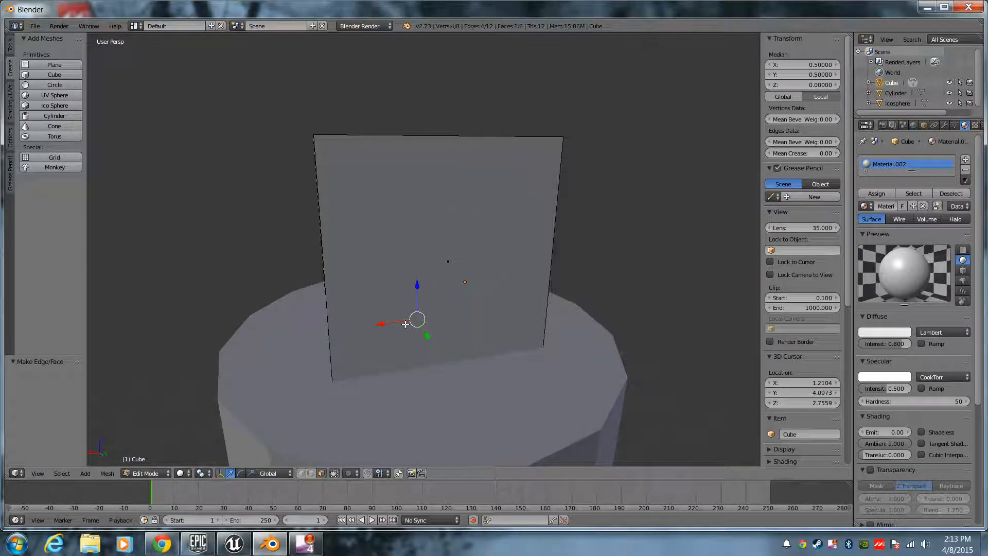
Step: Return to object mode and raise the cube along Z until it is clear of the cylinder's top
key("Tab")
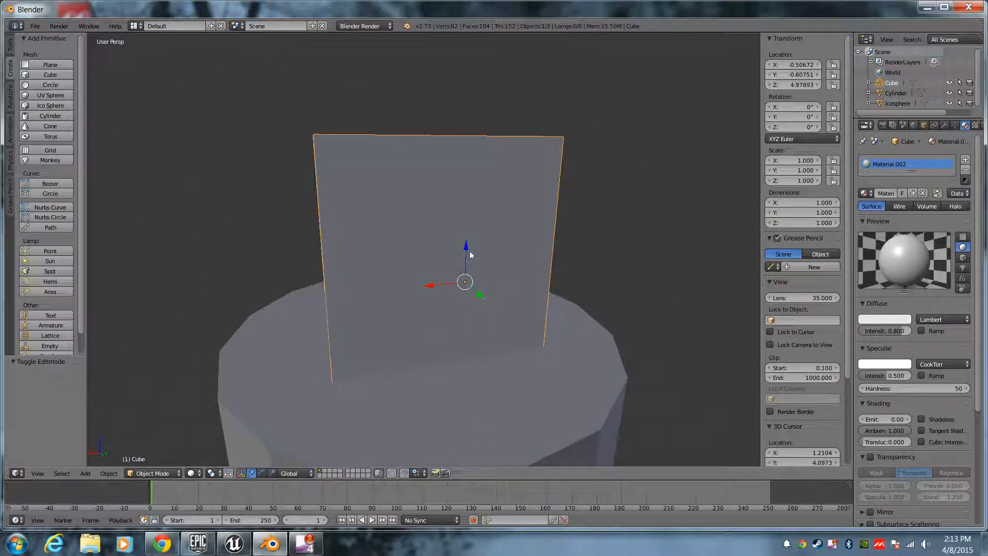
key("g")
key("z")
left_click_drag(479, 185, 476, 146)
scroll(397, 259, "down", 4)
middle_click_drag(397, 258, 498, 324, "shift")
scroll(428, 338, "up", 3)
Step: Extrude the cube's side face facing positive X outward by about 1.155 in edit mode, using the Individual Faces option
key("Tab")
right_click(534, 212)
middle_click_drag(572, 276, 505, 326)
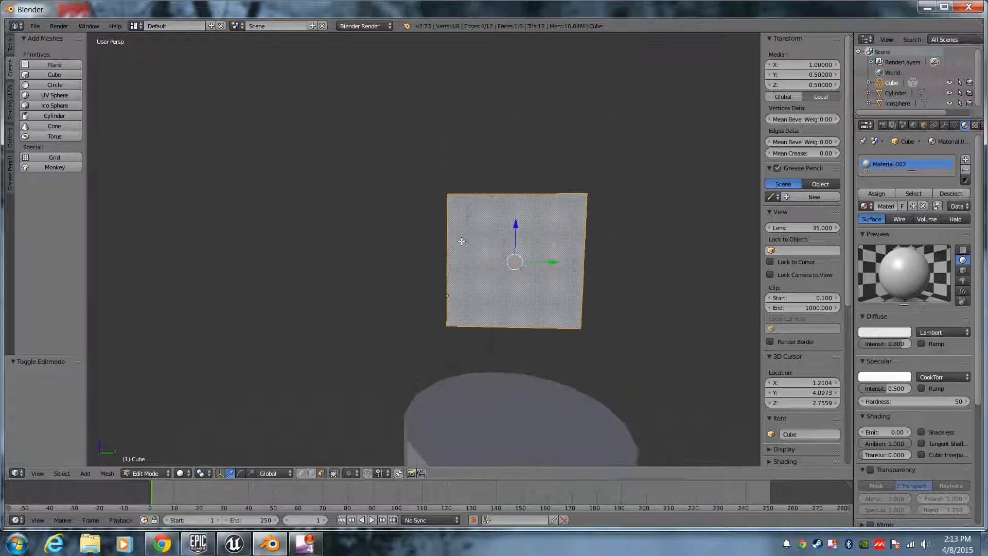
middle_click_drag(523, 268, 499, 283)
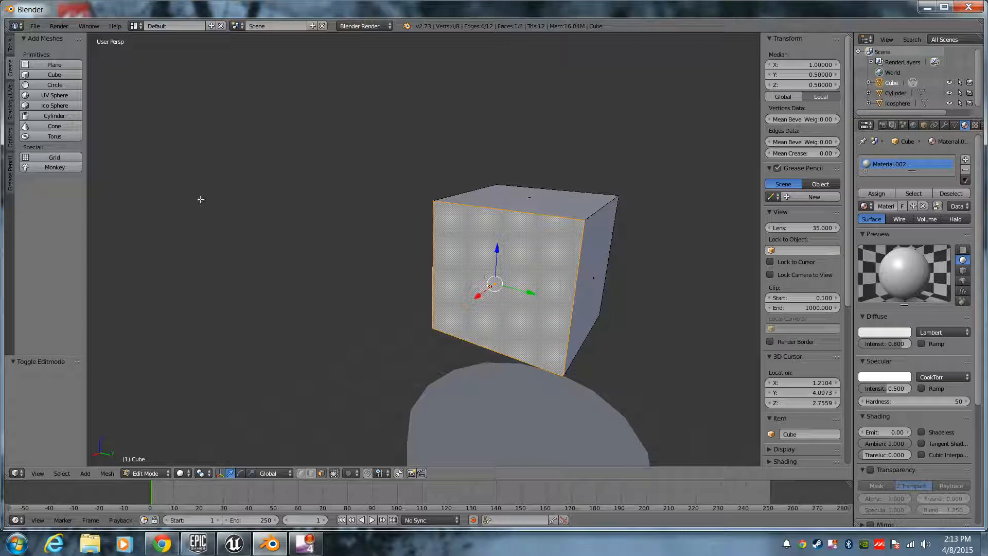
left_click(12, 44)
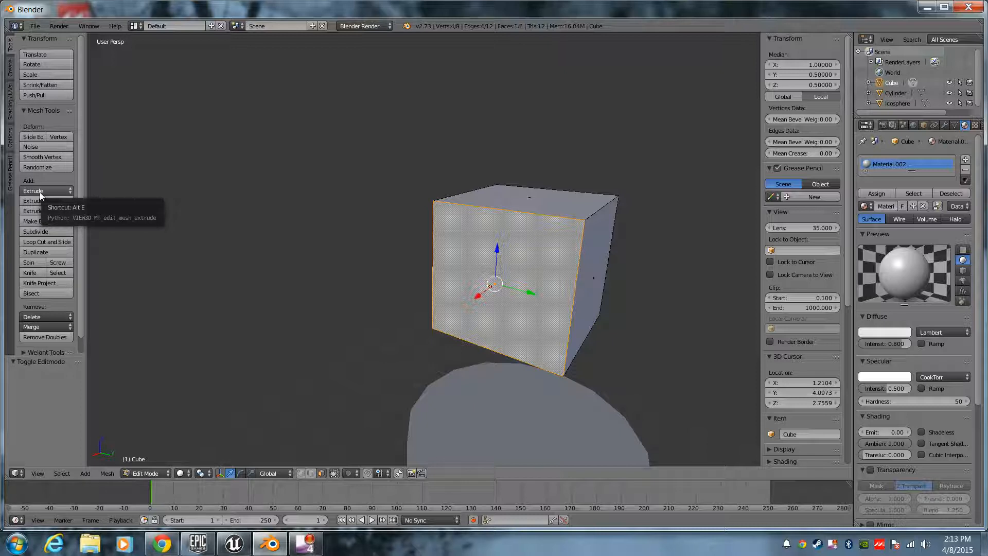
key("alt+e")
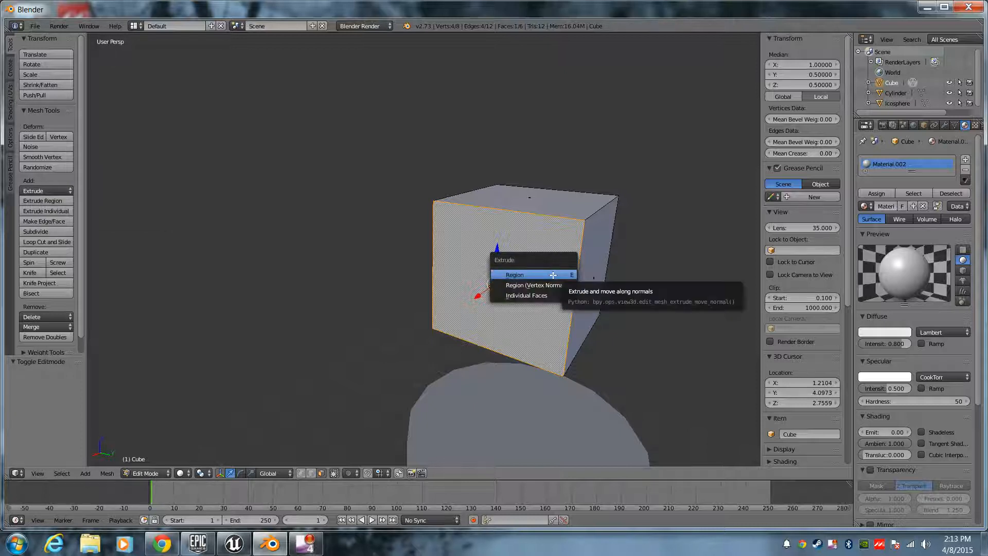
left_click(525, 297)
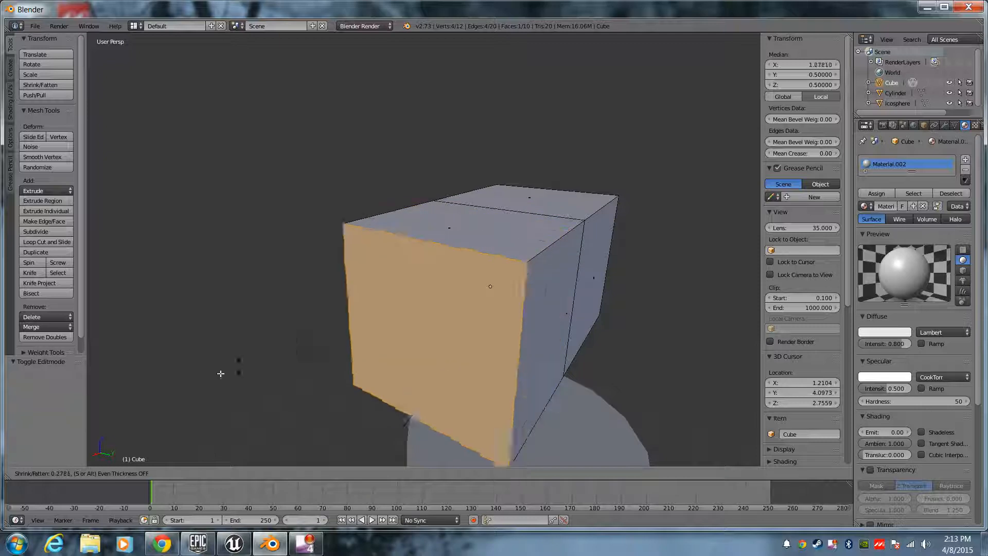
left_click(206, 387)
middle_click_drag(495, 344, 397, 291)
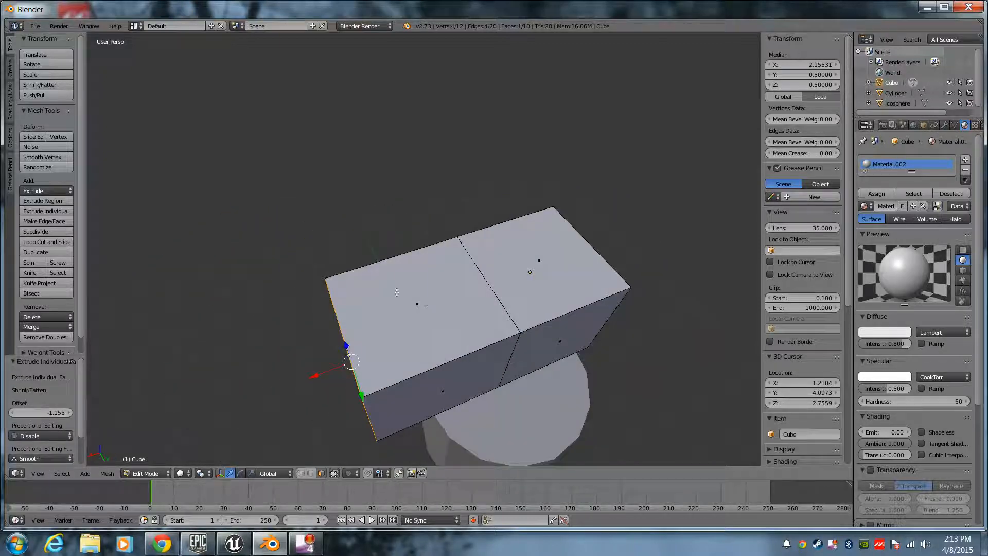
Step: Examine the extruded block from several sides, selecting the top faces of its two halves
right_click(456, 280)
middle_click_drag(456, 280, 398, 289)
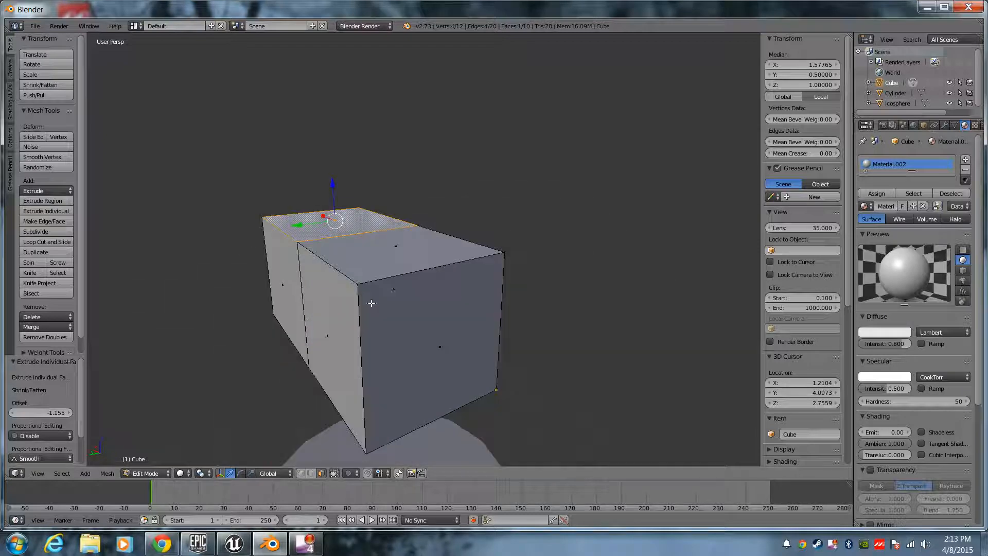
middle_click_drag(285, 308, 377, 321)
middle_click_drag(537, 364, 498, 367)
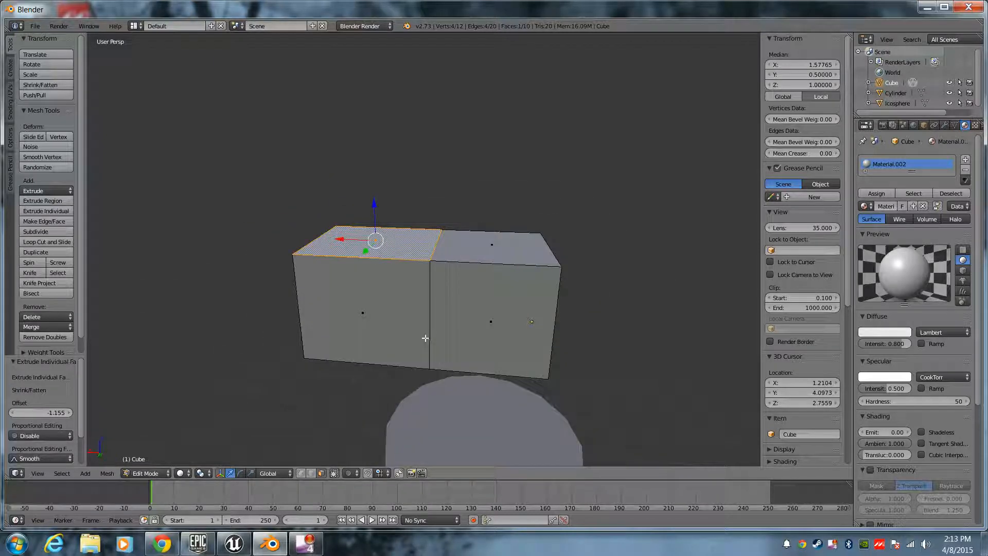
middle_click_drag(444, 286, 466, 318)
right_click(483, 289, "shift")
scroll(334, 313, "up", 1)
right_click(477, 302)
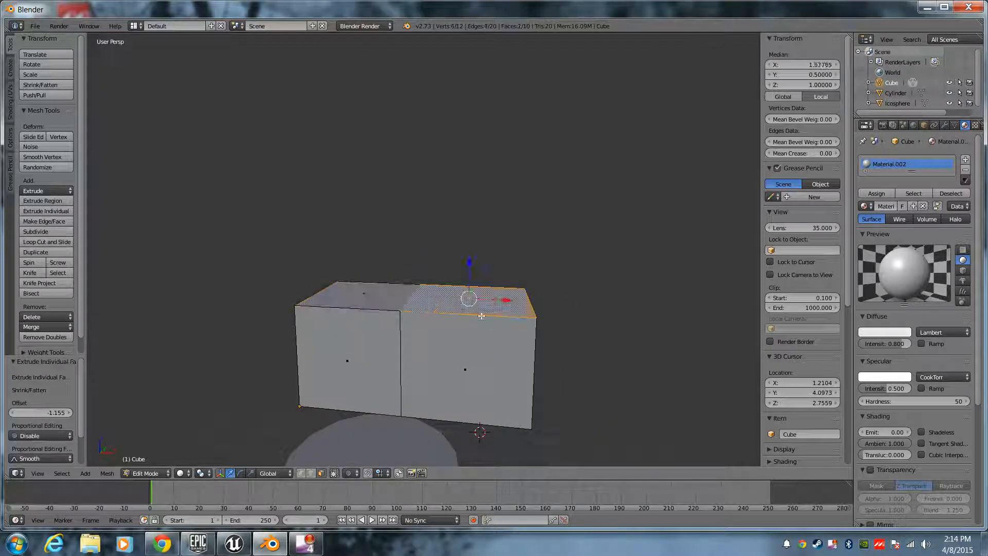
Step: Extrude the top face of the original cube half upward by about 1.678 with the Region option
middle_click_drag(336, 363, 309, 303)
right_click(309, 301)
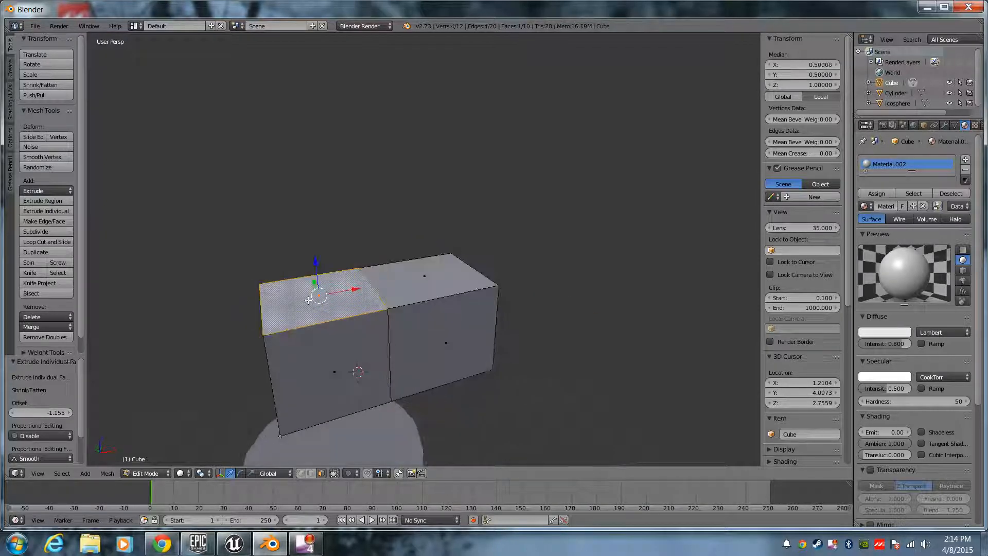
key("alt+e")
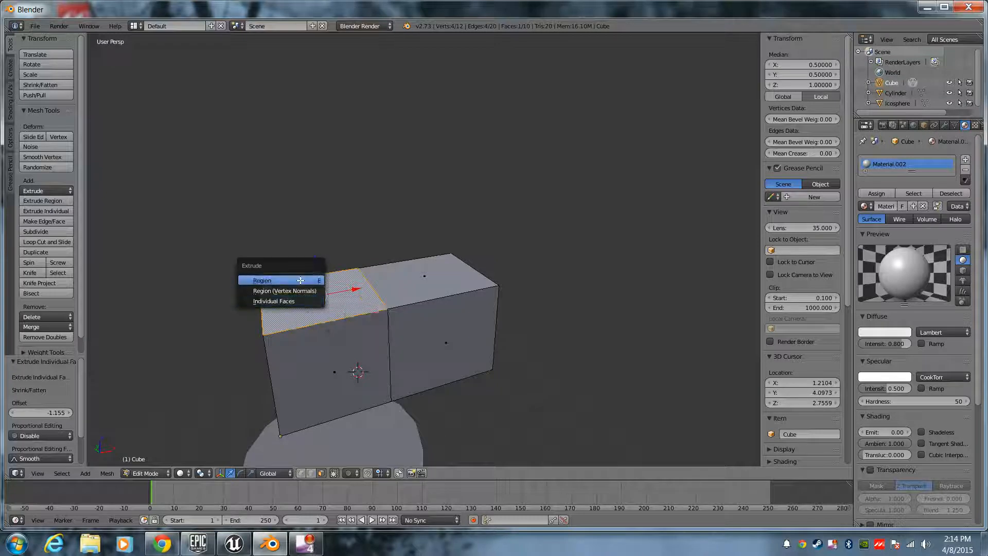
left_click(281, 280)
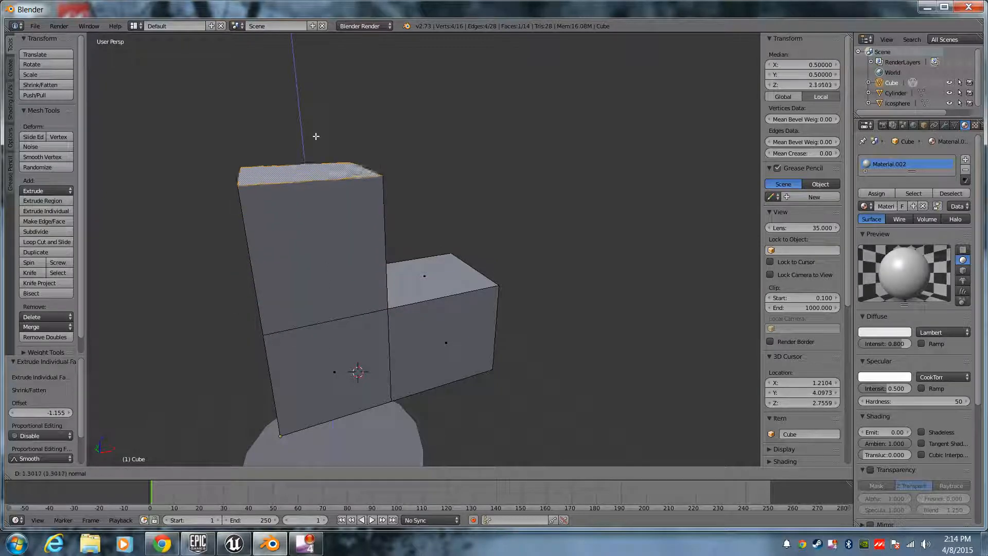
left_click(309, 87)
middle_click_drag(426, 249, 380, 309)
Step: Extrude the column's top face upward by another 1.063 or so
key("e")
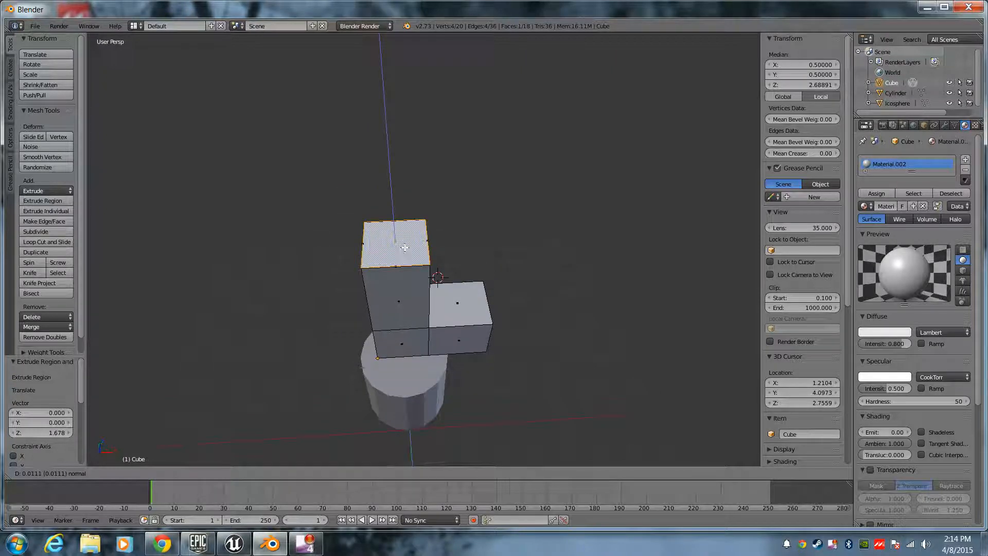
left_click(452, 227)
middle_click_drag(452, 227, 430, 205)
Step: Extrude the positive X side face of the column's uppermost segment outward by about 1.129, above the lower arm
right_click(427, 204)
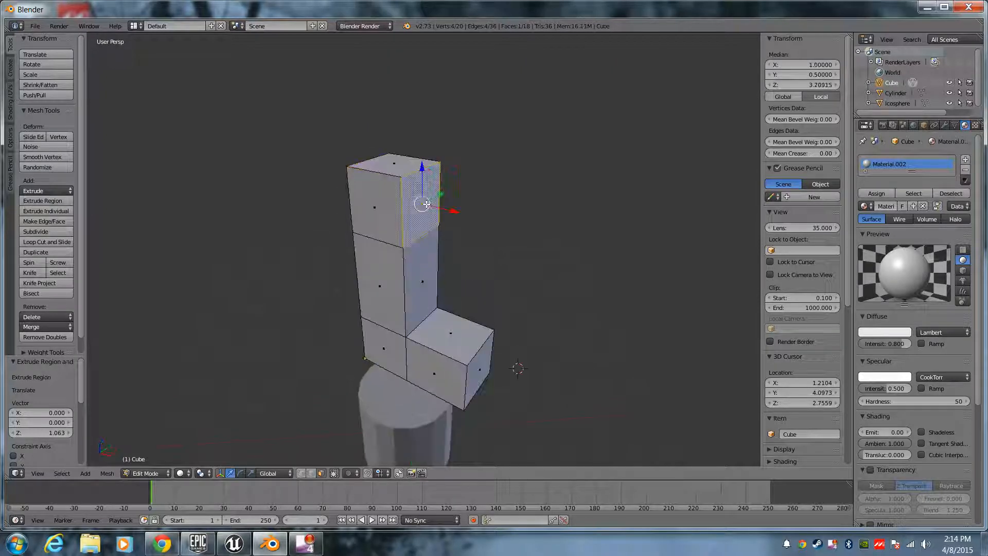
key("e")
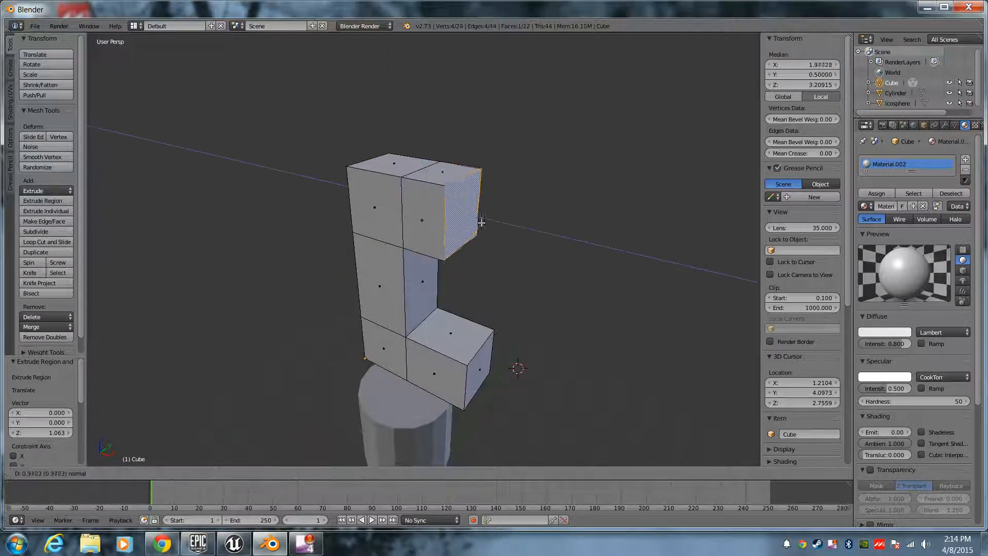
left_click(495, 225)
middle_click_drag(494, 222, 341, 227)
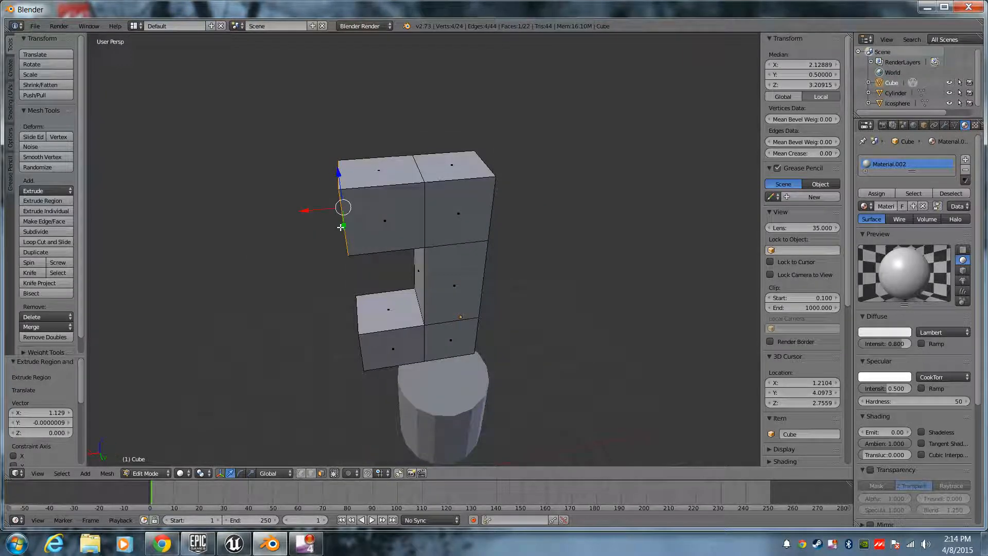
Step: Select the edges around the upper arm's top face in edge select mode and subdivide the face with 1 cut
middle_click_drag(493, 266, 472, 289)
scroll(342, 216, "up", 1)
middle_click_drag(338, 214, 389, 260, "shift")
right_click(418, 237)
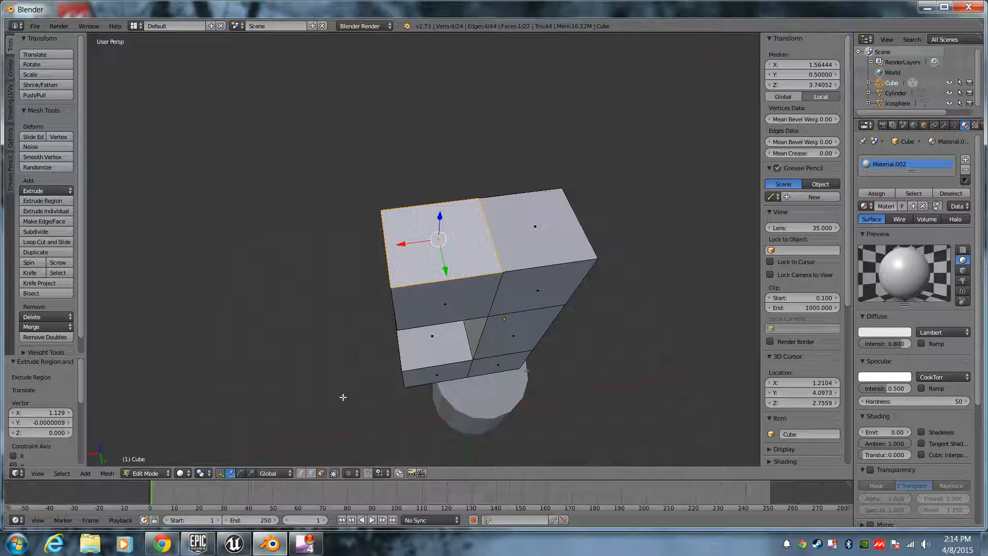
left_click(312, 473)
right_click(461, 275)
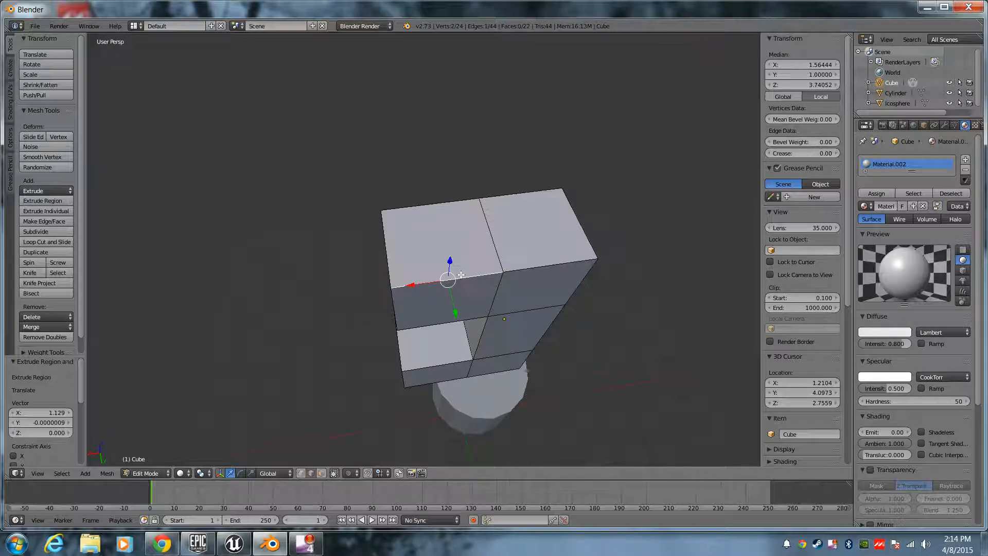
right_click(486, 227, "shift")
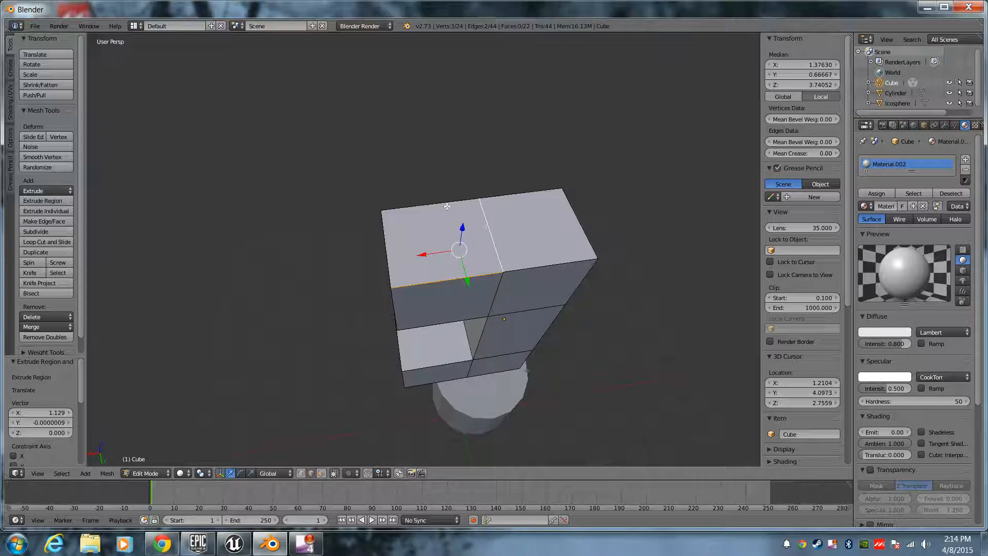
right_click(387, 245, "shift")
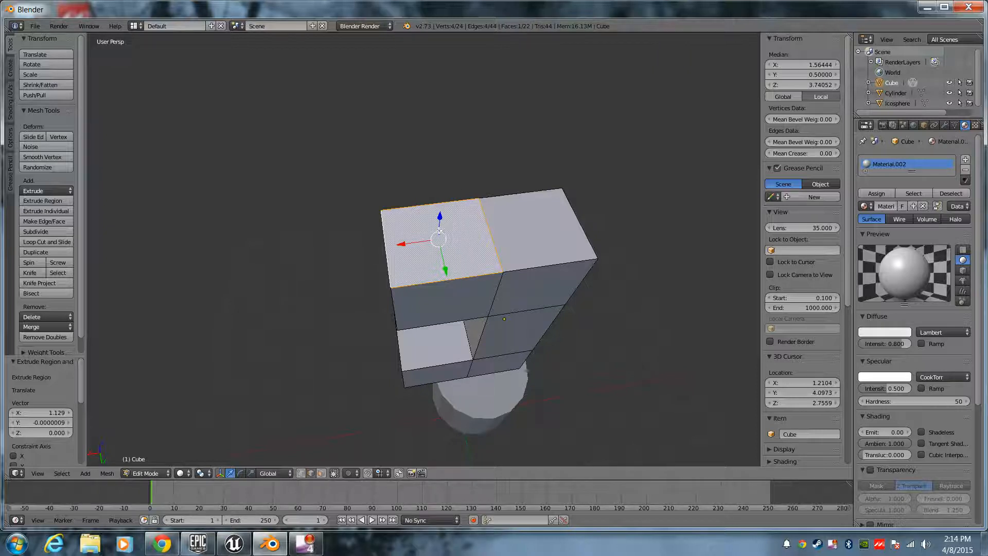
left_click(43, 232)
scroll(466, 332, "up", 3)
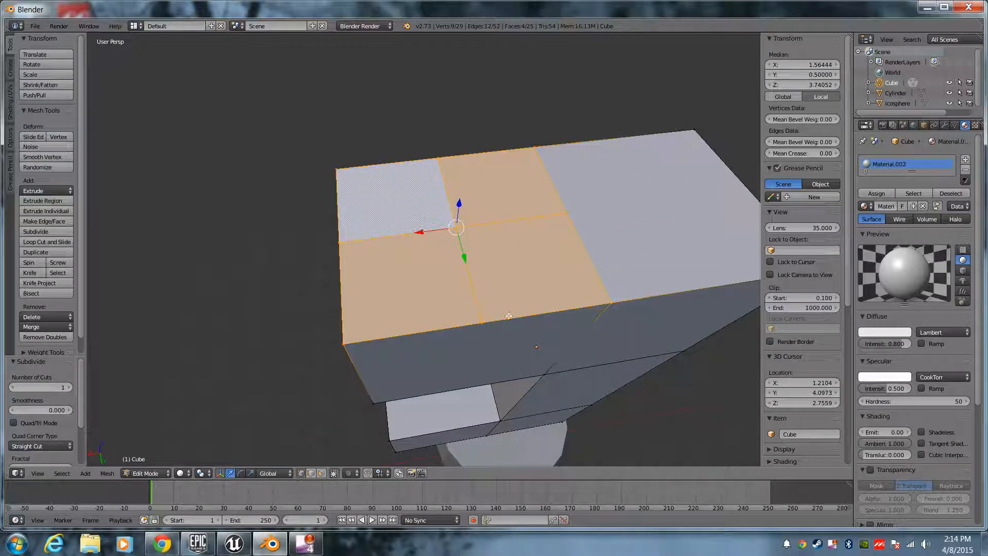
Step: Select three of the new edge-midpoint vertices on the subdivided top face one at a time in vertex select mode
right_click(478, 323)
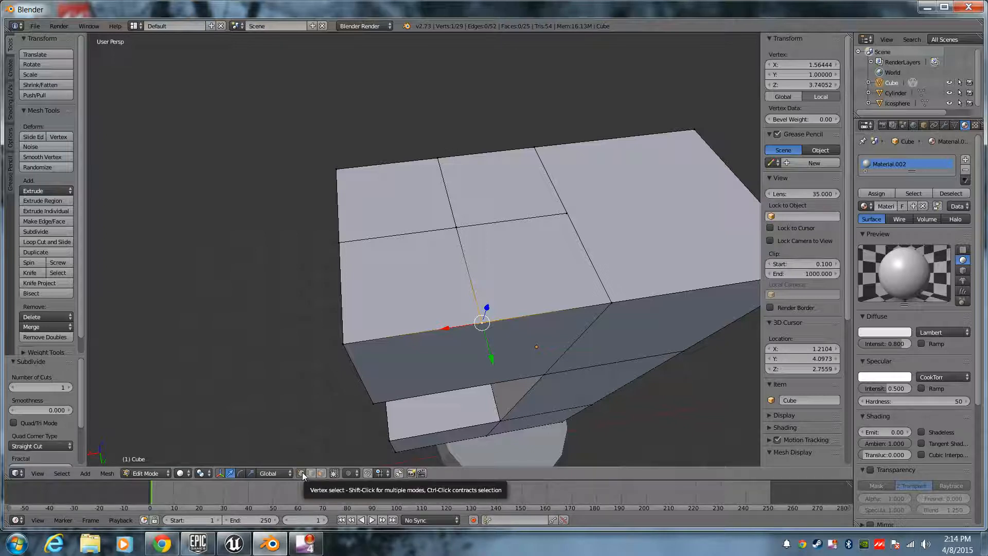
right_click(339, 238)
right_click(437, 158)
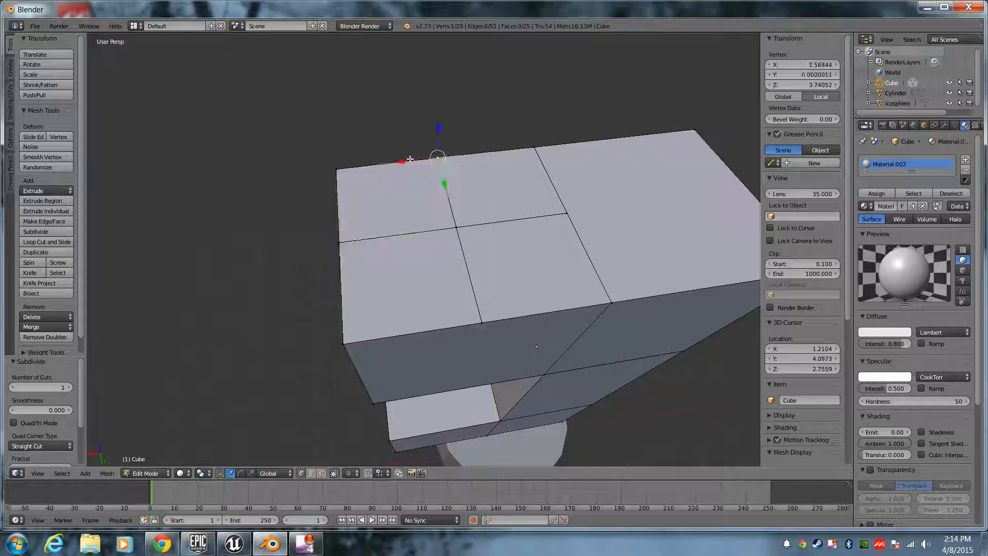